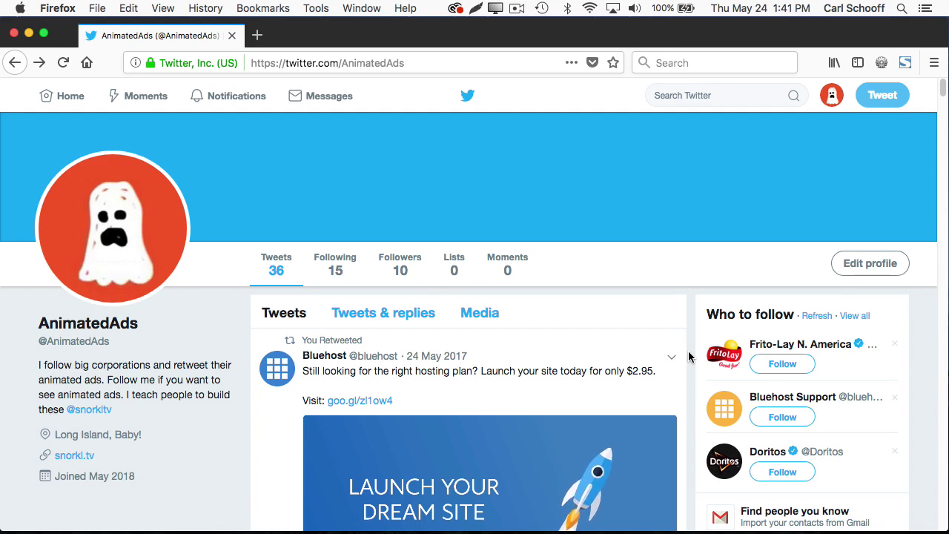
Scroll the AnimatedAds feed past the Chipotle, Target and Wendy's ads to the Starbucks strawberry drink video
scroll(688, 357, down, 5)
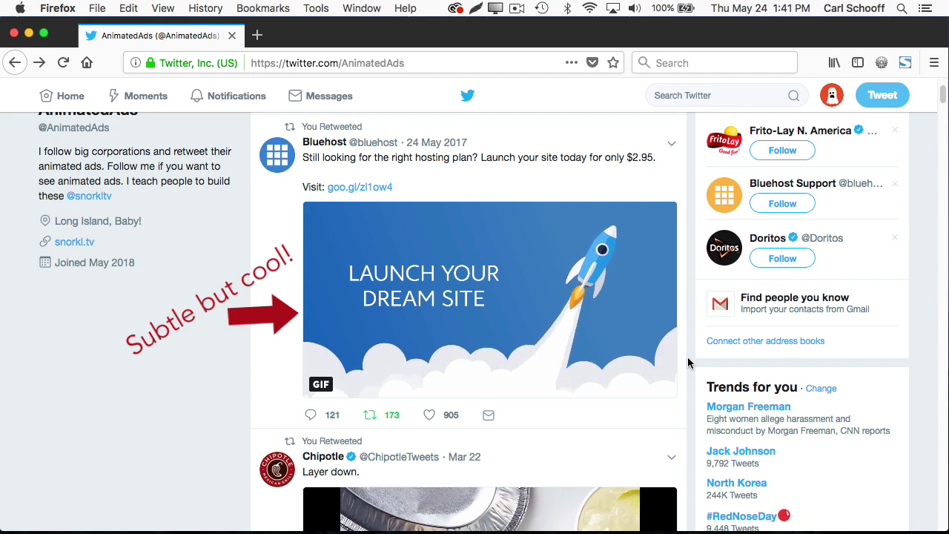
scroll(688, 362, down, 7)
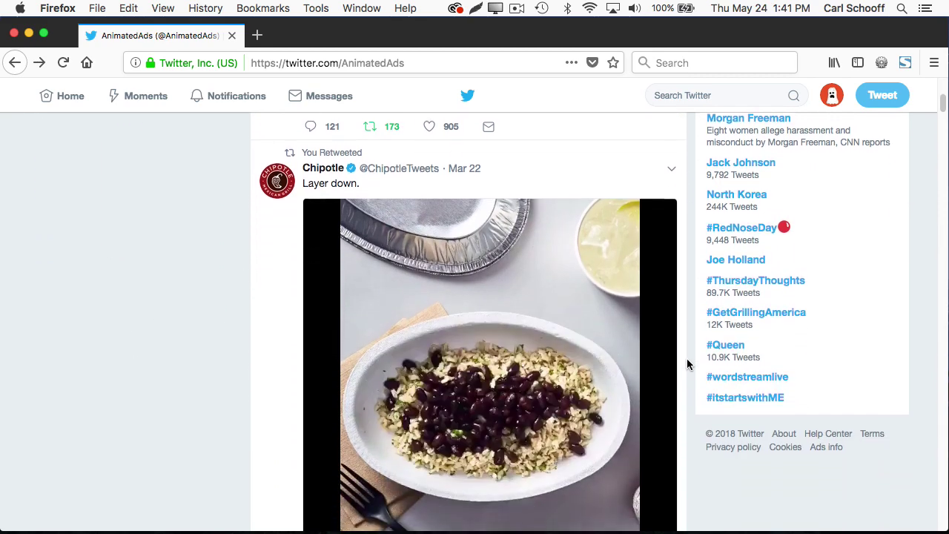
scroll(686, 358, down, 1)
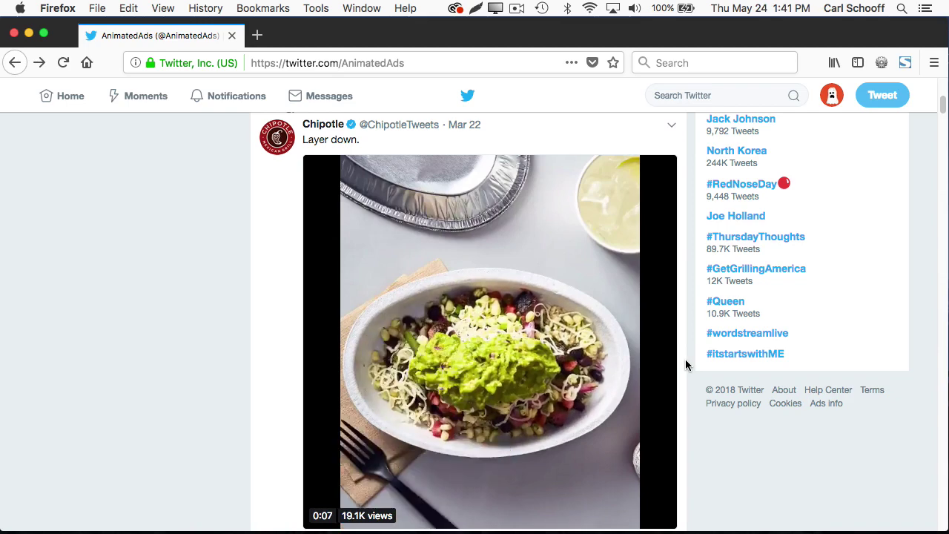
scroll(685, 364, down, 5)
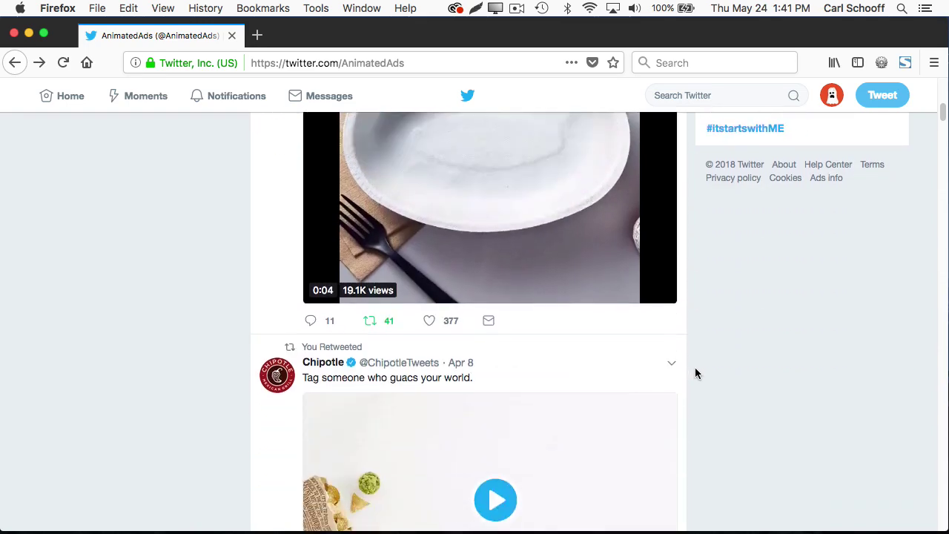
scroll(695, 367, down, 4)
scroll(694, 368, down, 3)
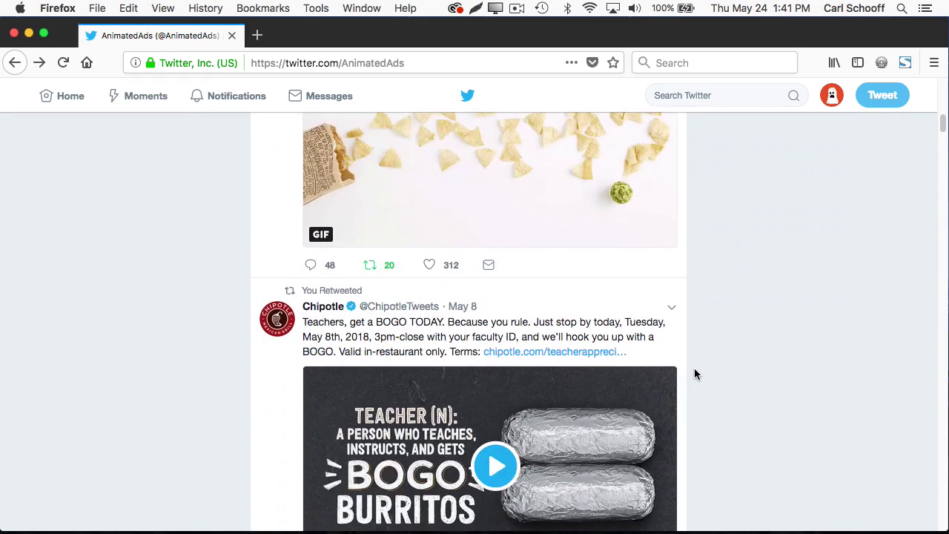
scroll(694, 368, down, 4)
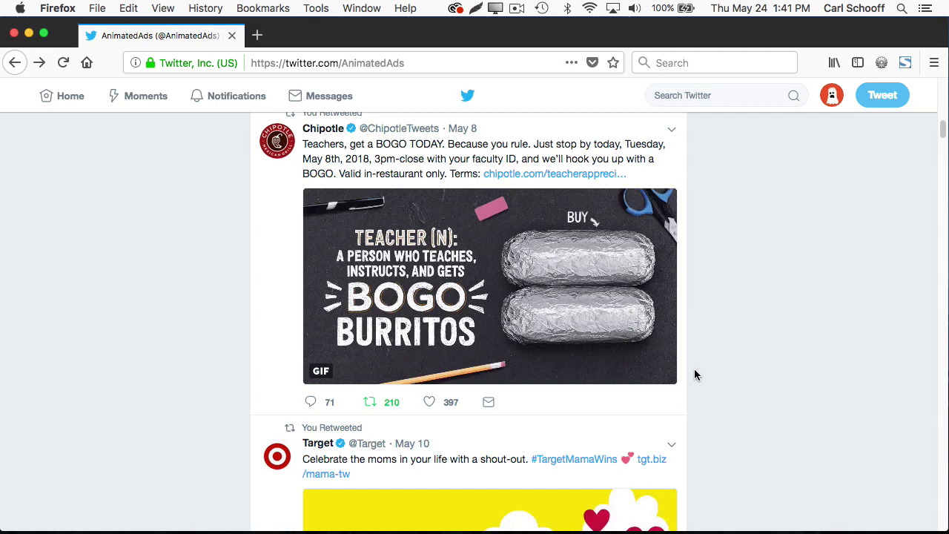
scroll(690, 348, down, 5)
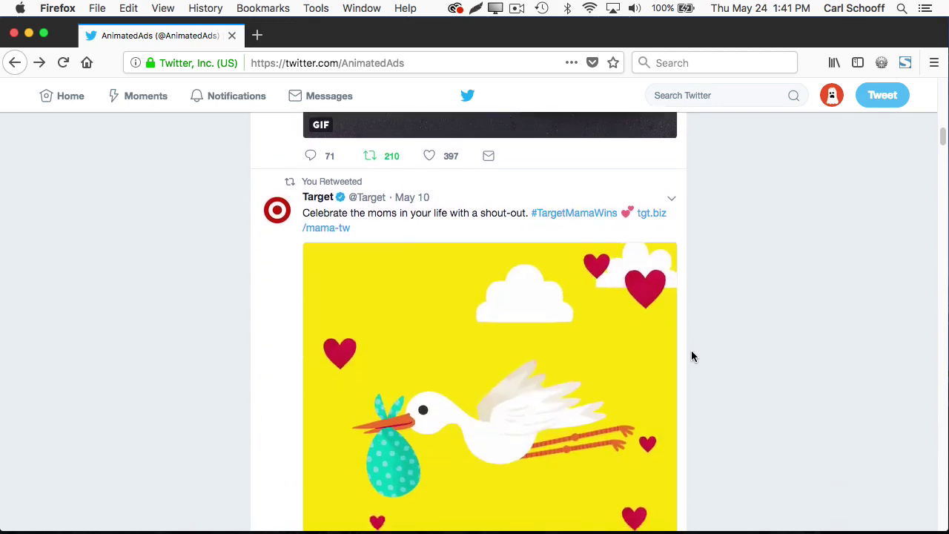
scroll(692, 356, down, 2)
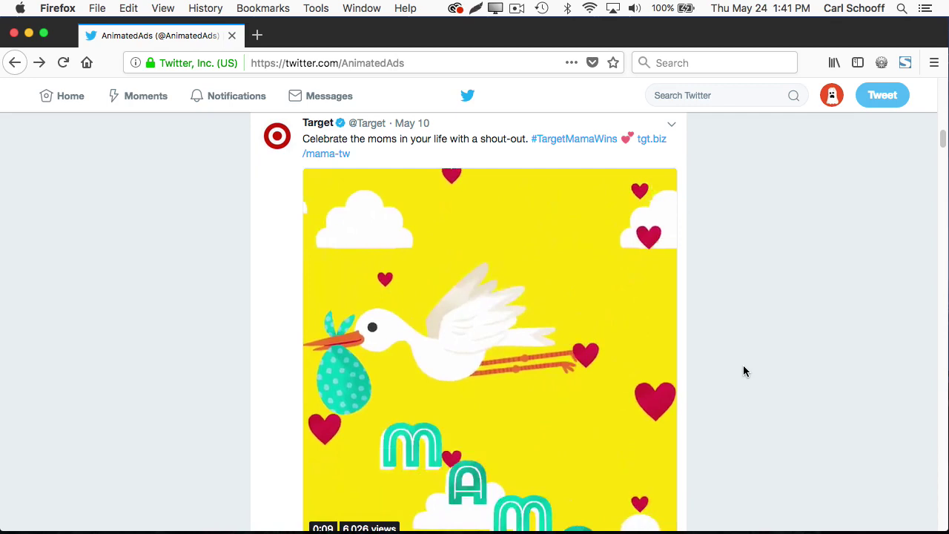
scroll(743, 359, down, 10)
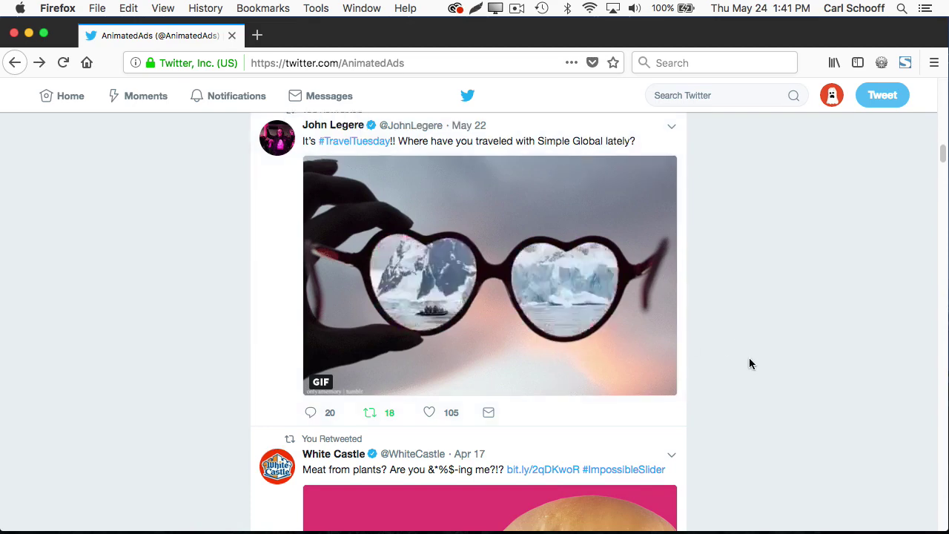
scroll(767, 341, down, 8)
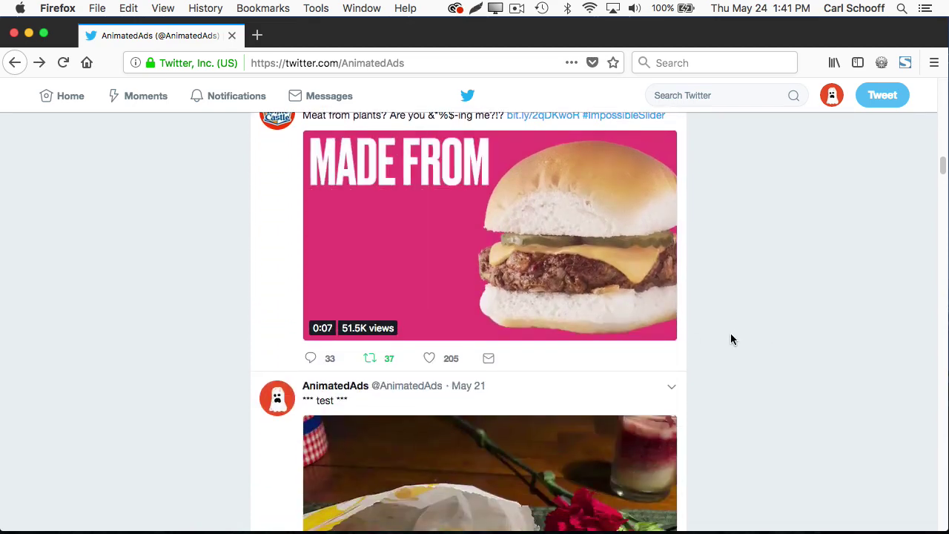
scroll(724, 336, down, 12)
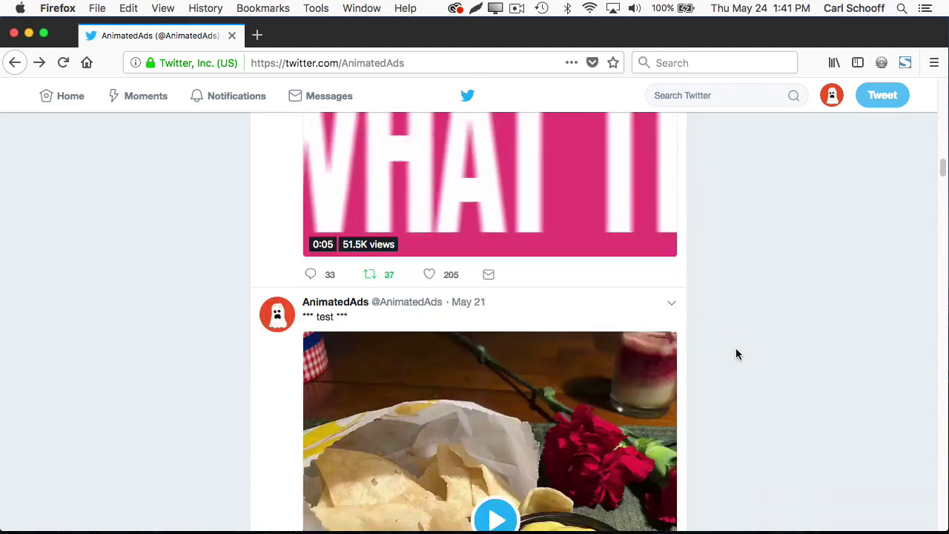
scroll(735, 343, down, 20)
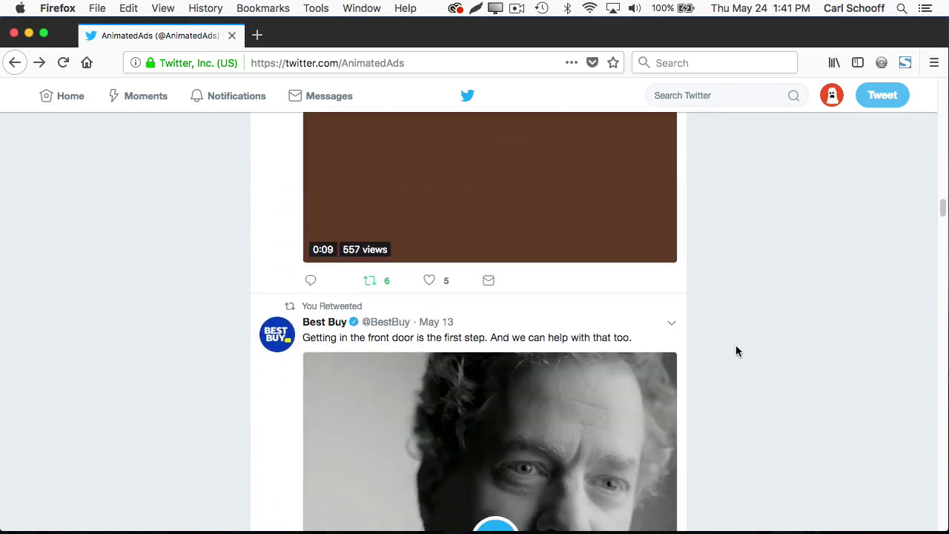
scroll(734, 345, down, 10)
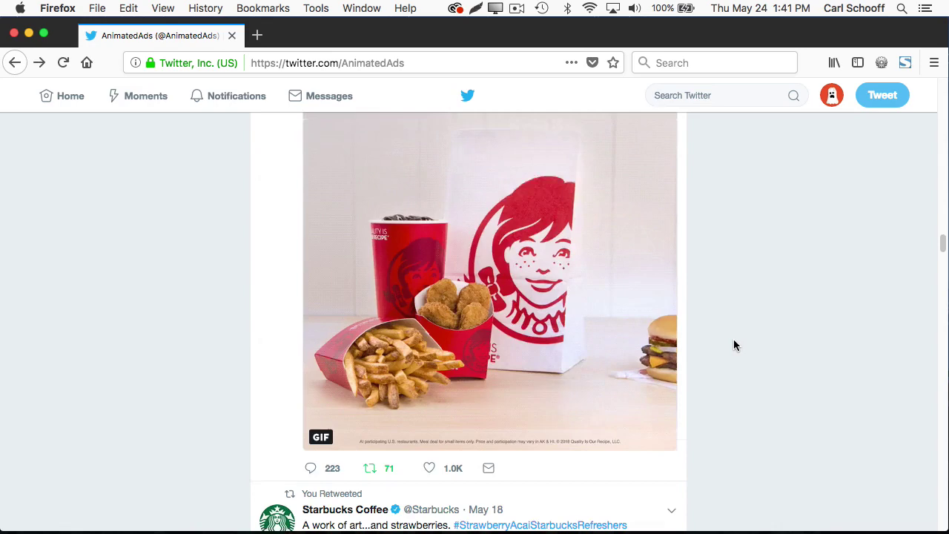
scroll(734, 343, down, 5)
scroll(731, 346, up, 3)
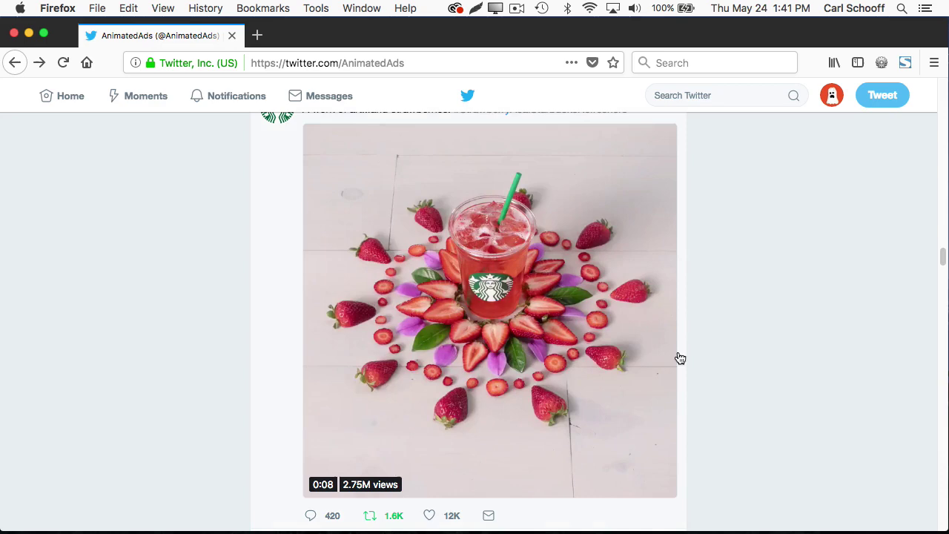
Scroll past the Applebee's, Staples and T-Mobile ads to Taco Bell's $1 Nacho Fries video
scroll(722, 347, down, 1)
scroll(721, 357, down, 5)
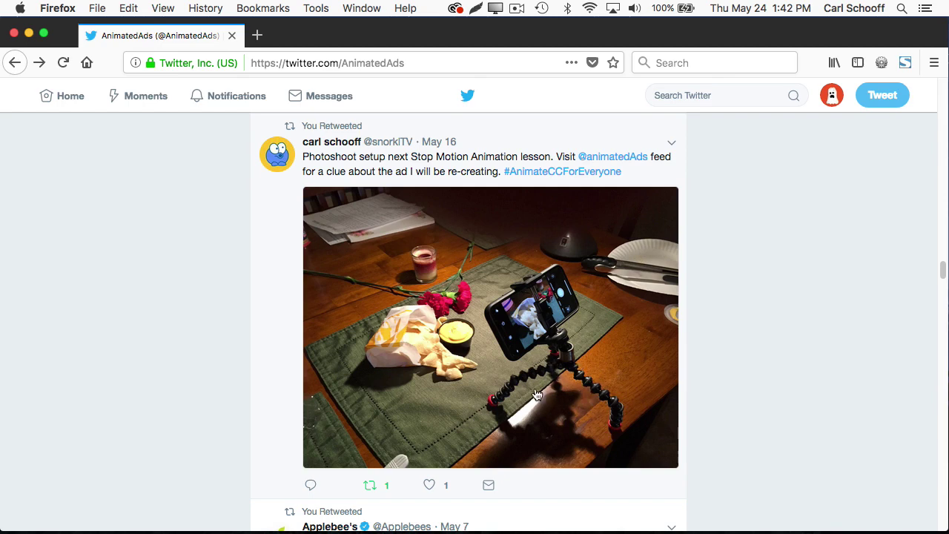
scroll(736, 363, down, 10)
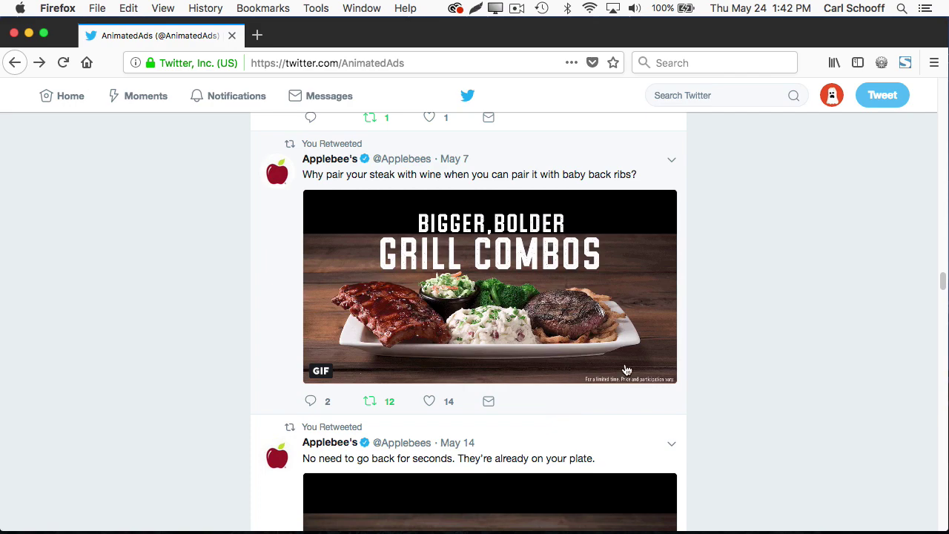
scroll(727, 402, down, 10)
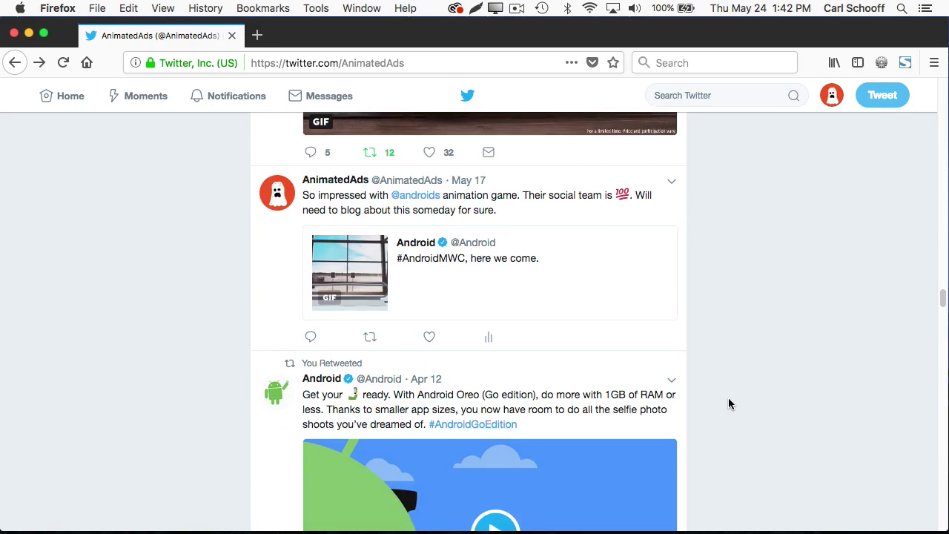
scroll(728, 403, down, 15)
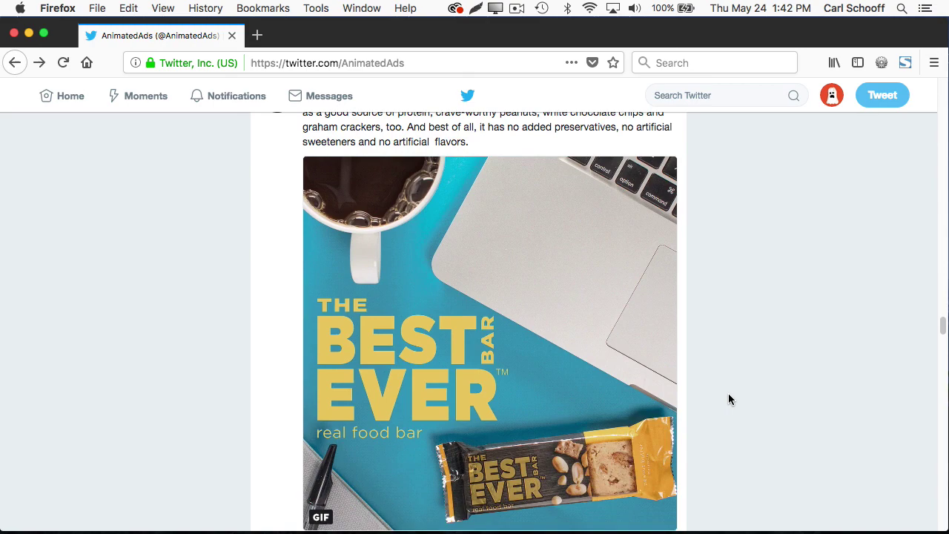
scroll(728, 398, down, 20)
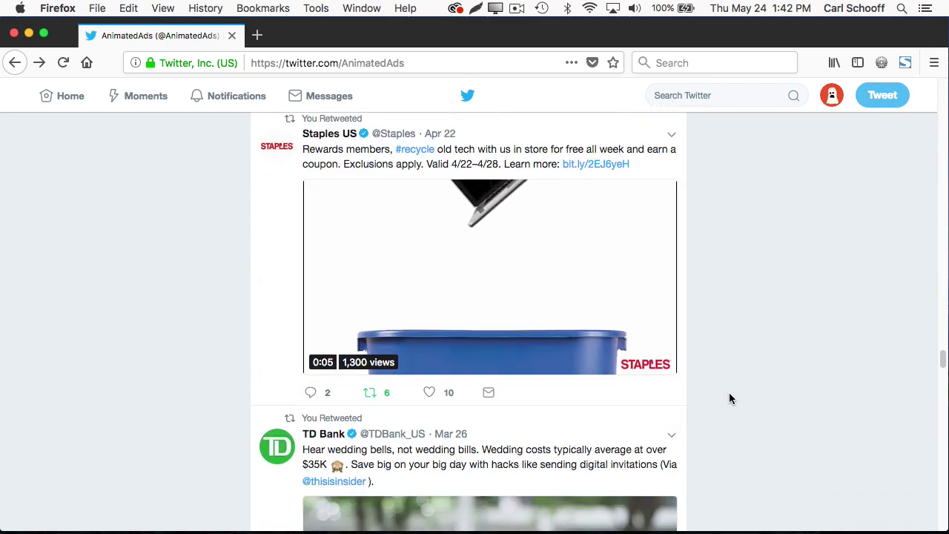
scroll(729, 399, down, 20)
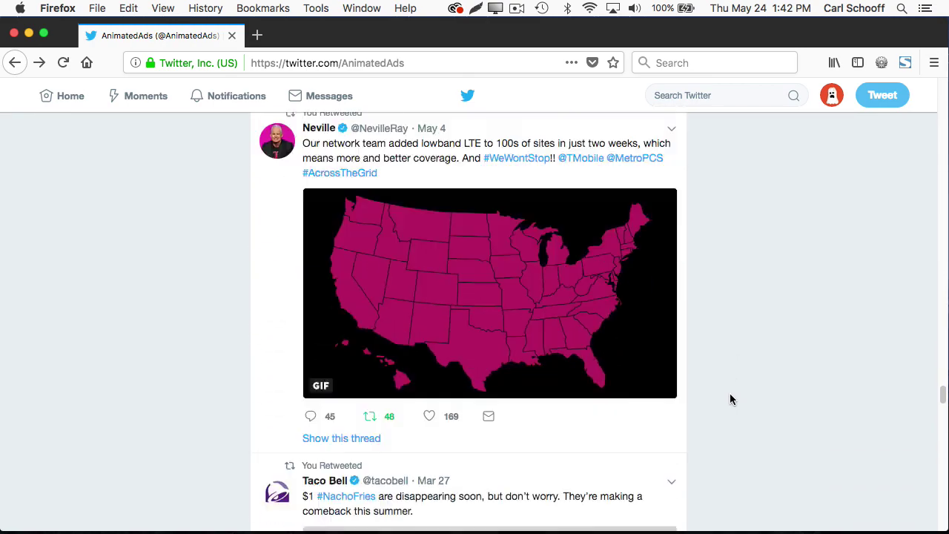
scroll(729, 398, down, 10)
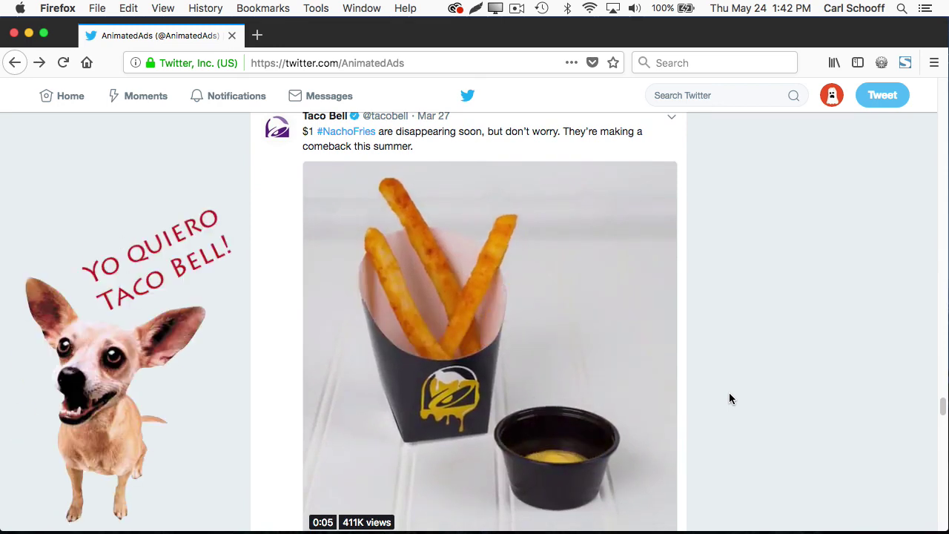
scroll(729, 398, down, 1)
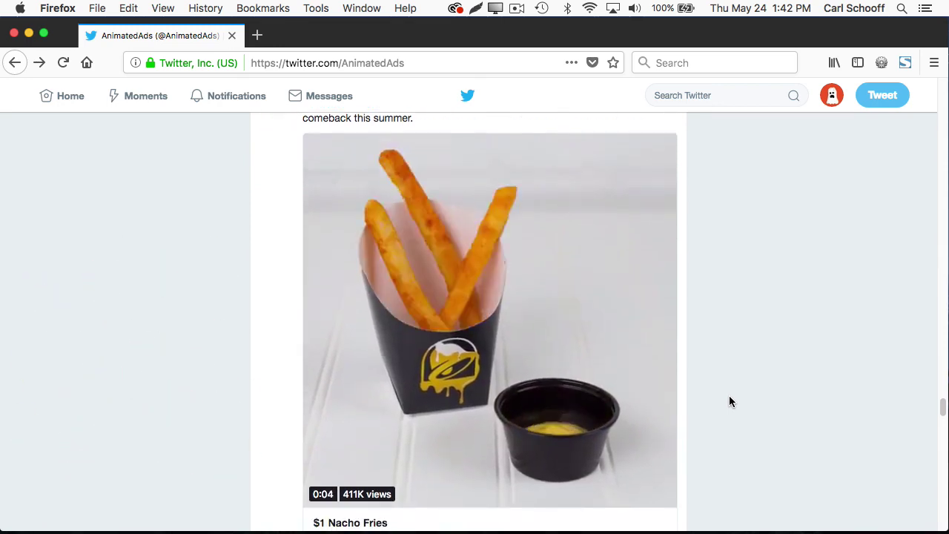
scroll(729, 398, down, 1)
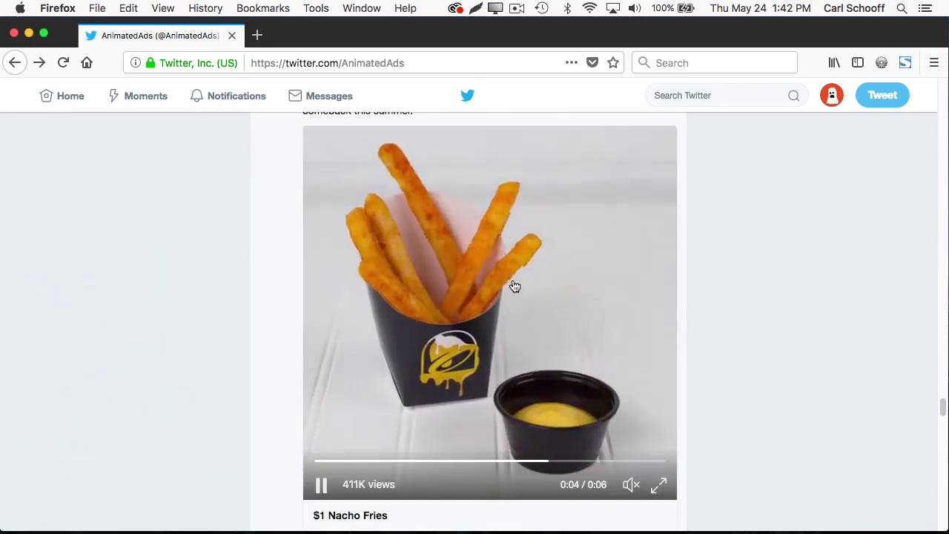
scroll(798, 309, up, 2)
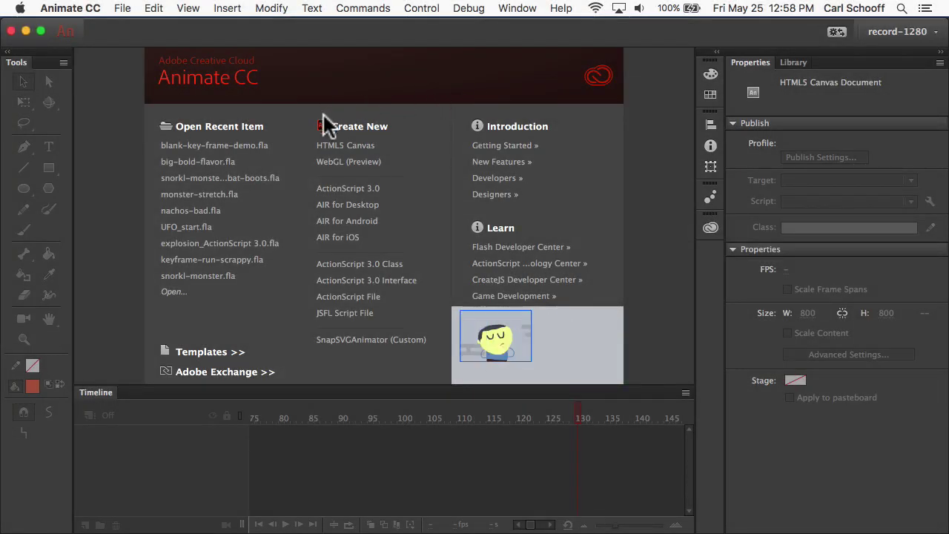
Create a new HTML5 Canvas document, resize its stage to 800 × 800 px, and fit it in the window
click(353, 145)
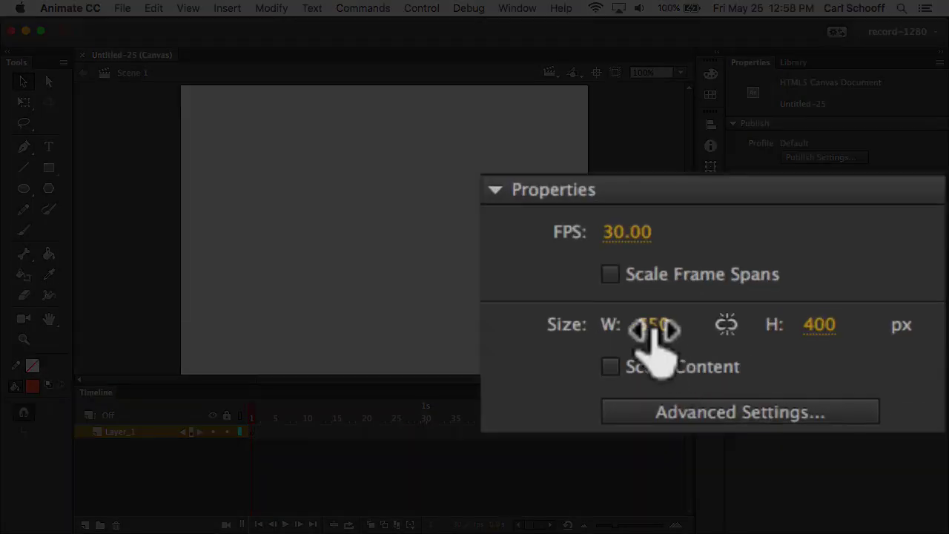
click(806, 313)
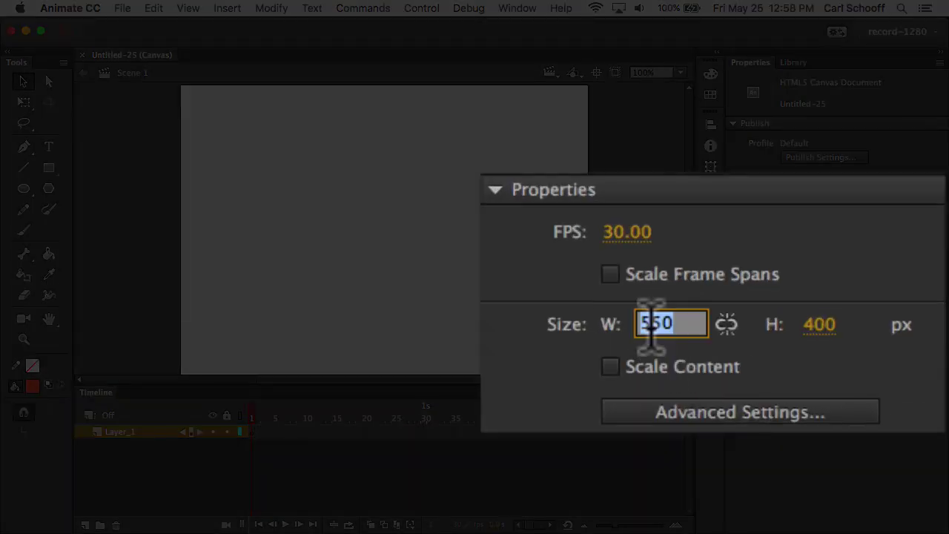
text(800)
key(Tab)
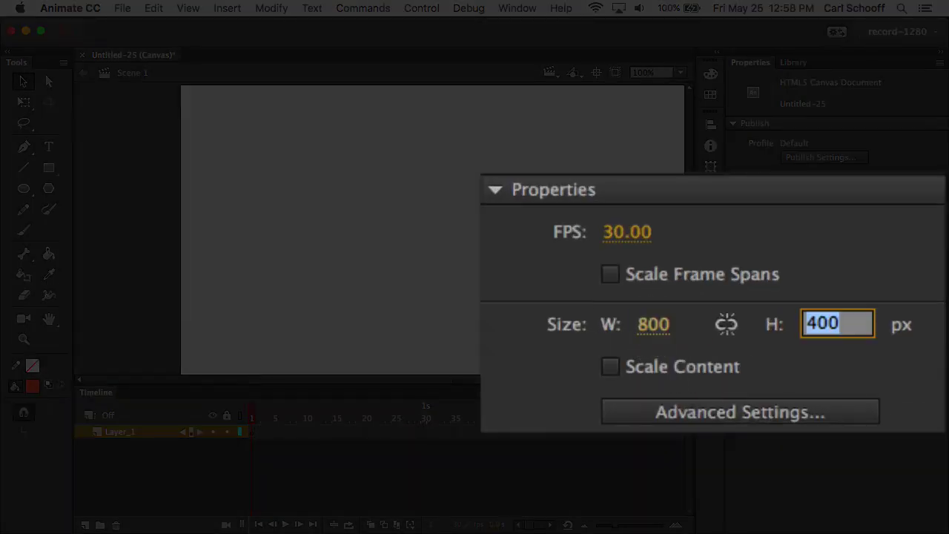
text(800)
key(Return)
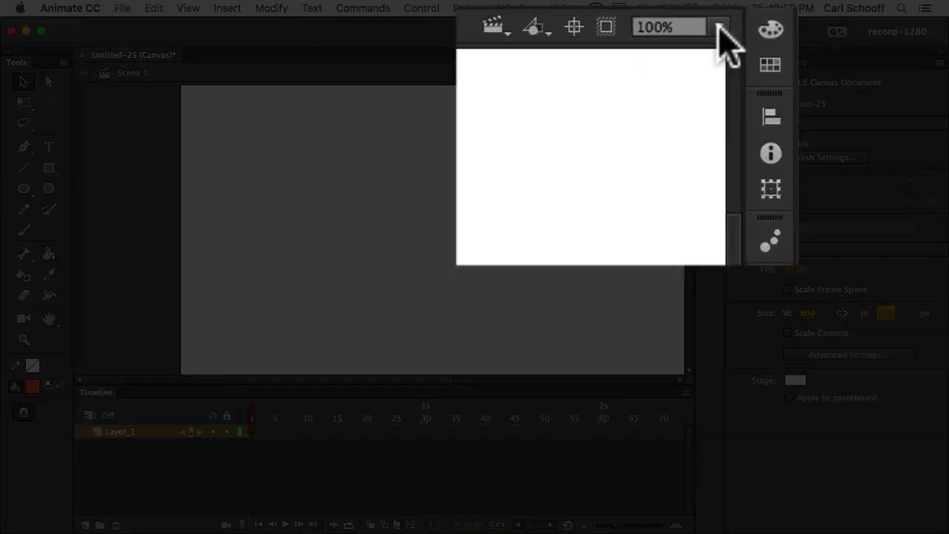
click(719, 28)
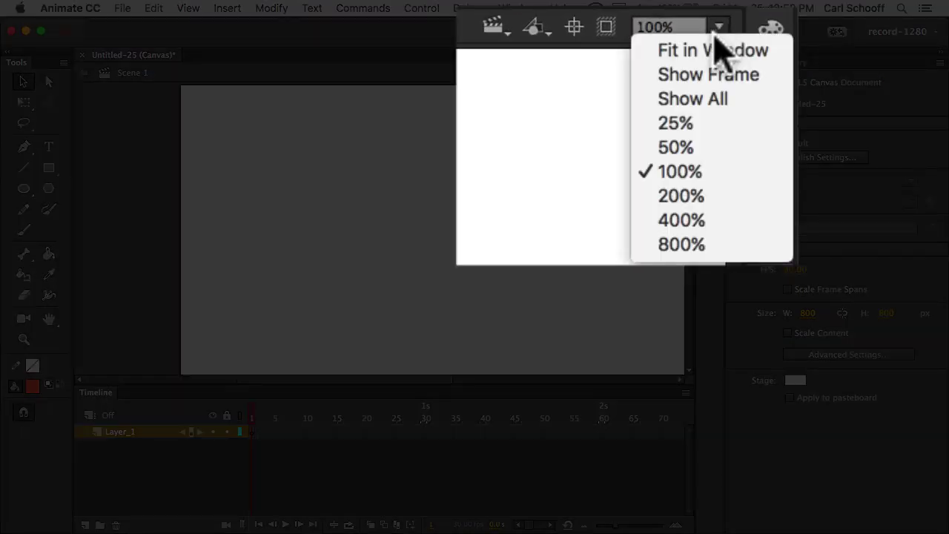
click(714, 49)
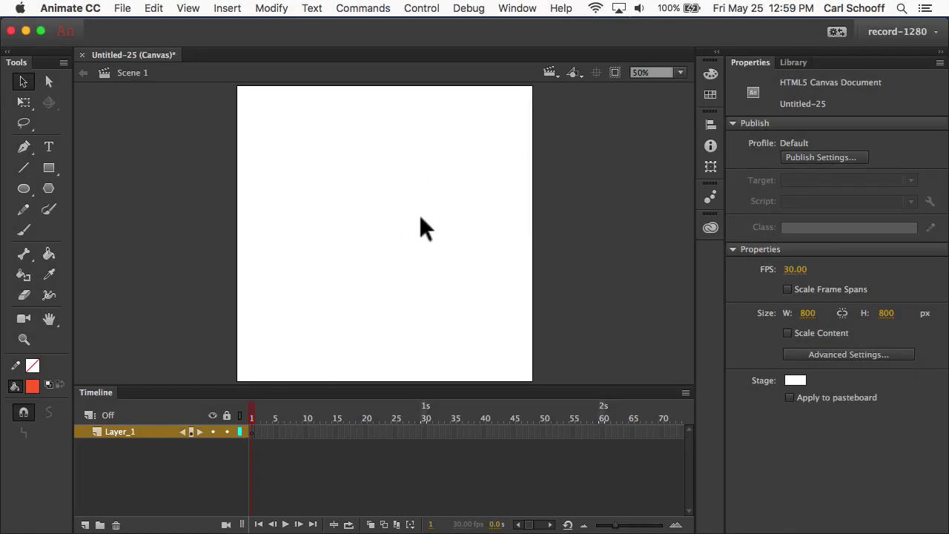
Start File > Import > Import to Stage and select IMG_7611.jpg in photos-small
click(125, 9)
mouse_move(176, 200)
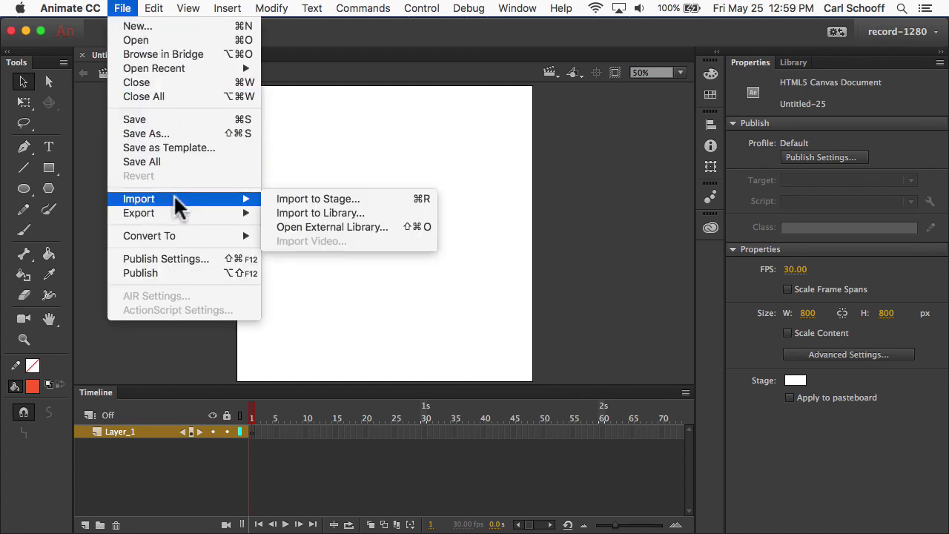
click(317, 206)
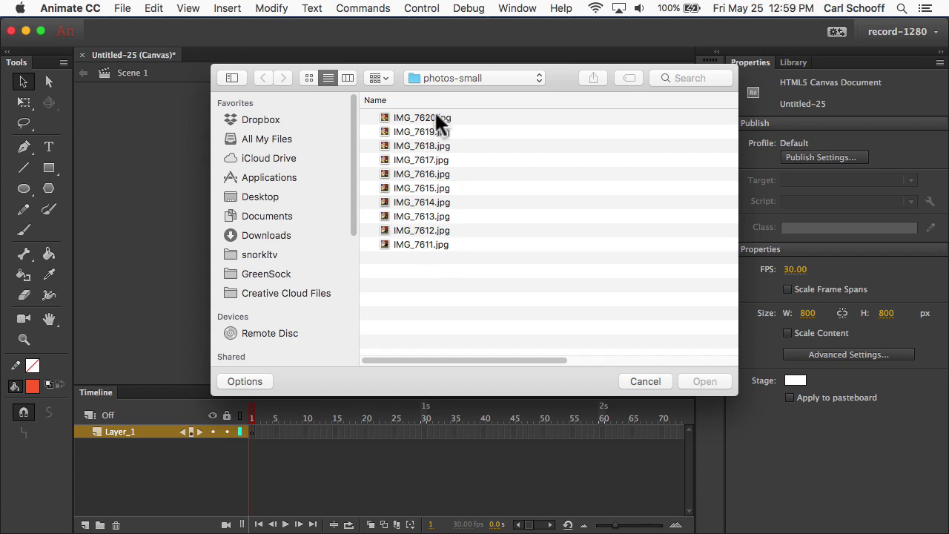
click(428, 244)
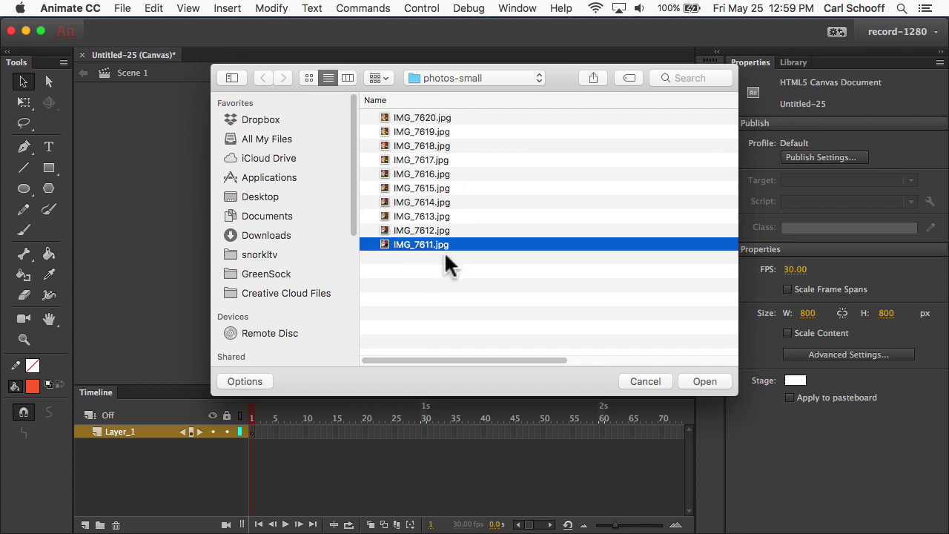
Quick Look the photos, stepping through to IMG_7620.jpg and back to IMG_7618.jpg
key(space)
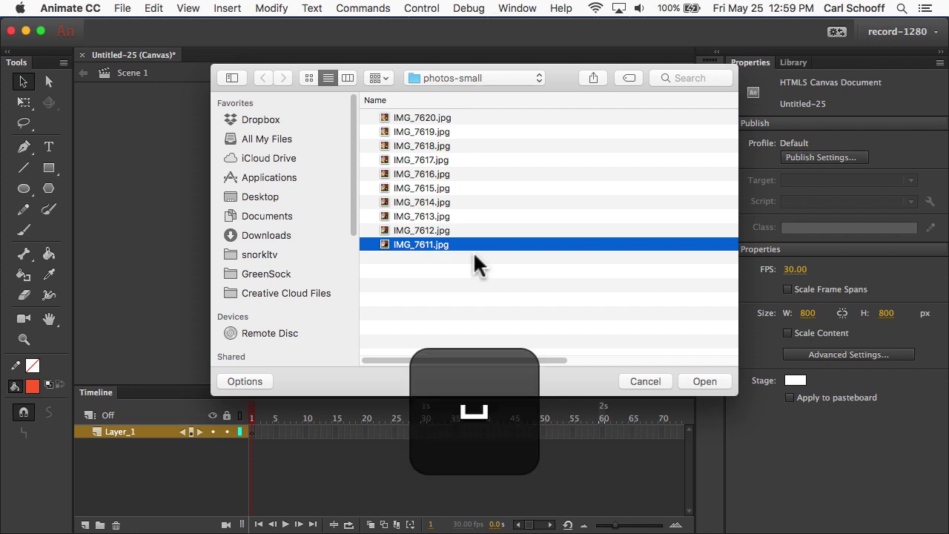
key(Up)
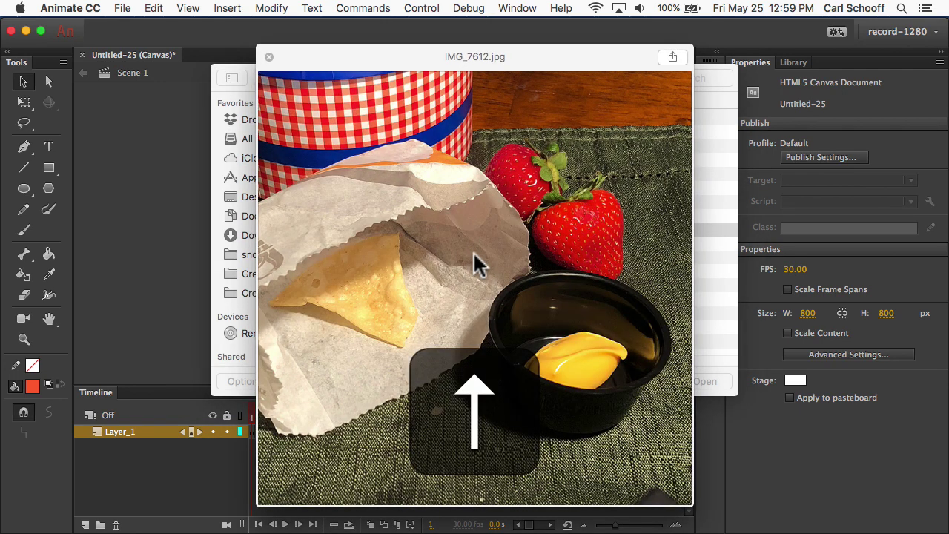
key(Up)
key(Up)
key(Up)
key(Up)
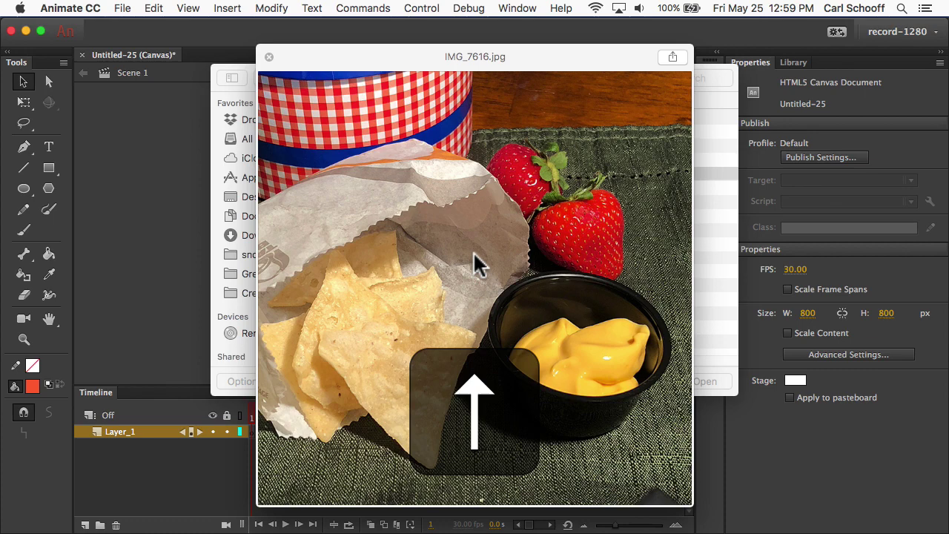
key(Up)
key(Up)
key(Up)
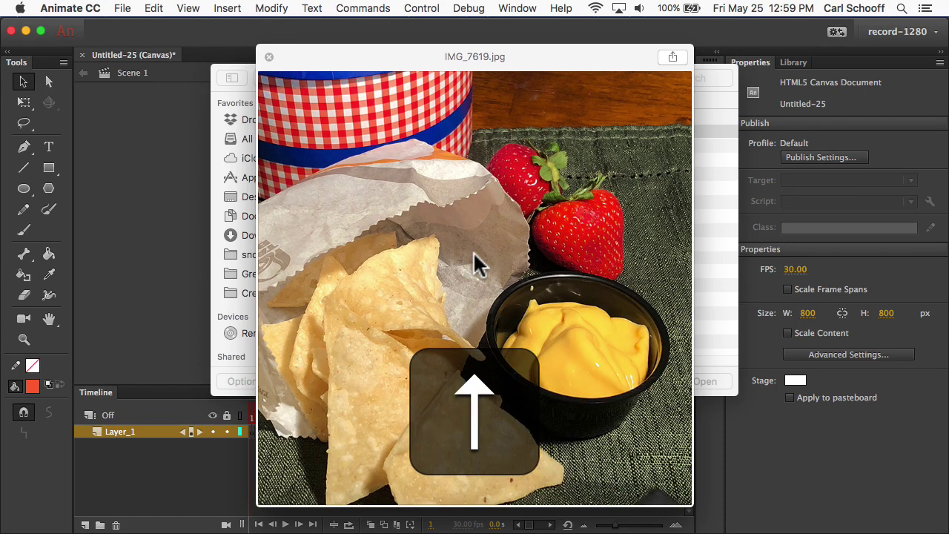
key(Up)
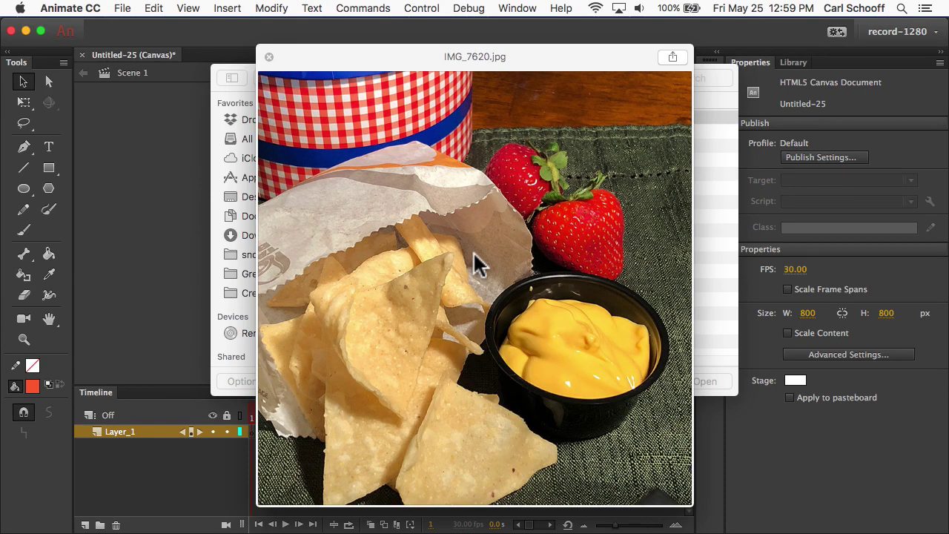
key(Up)
key(Down)
key(Down)
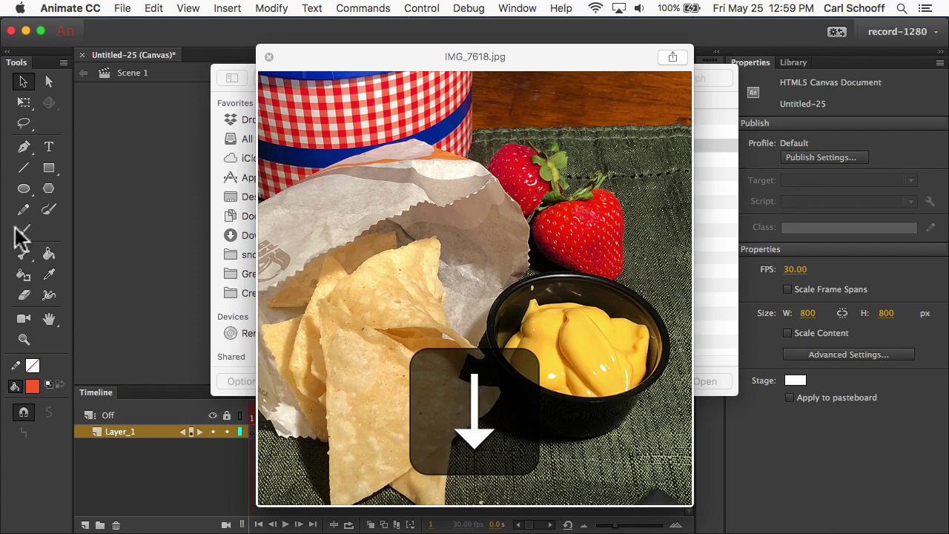
Close the preview and reselect IMG_7611.jpg as the starting photo
click(269, 57)
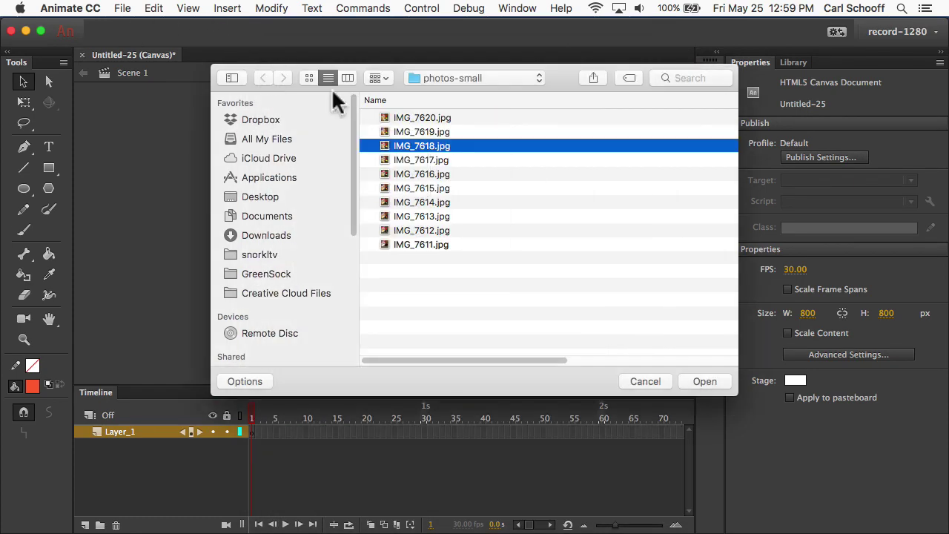
click(465, 280)
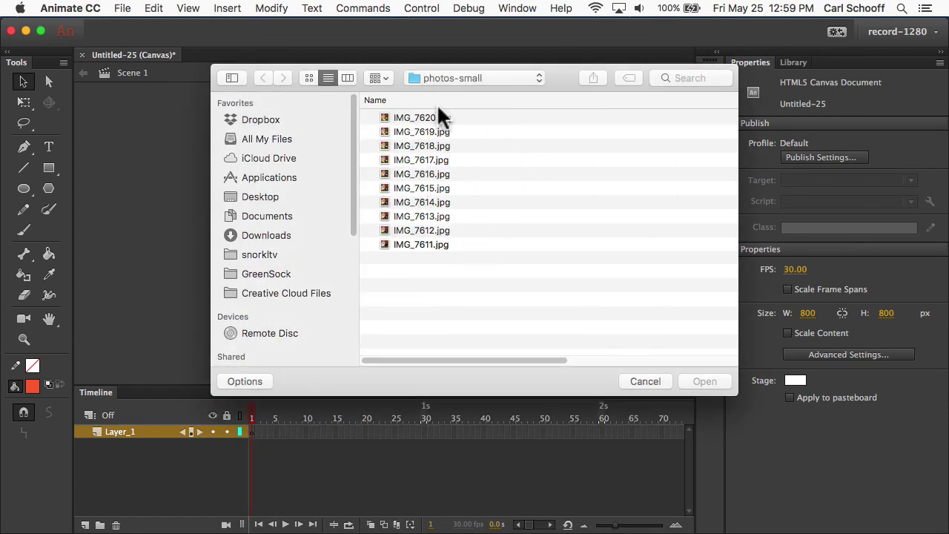
click(421, 245)
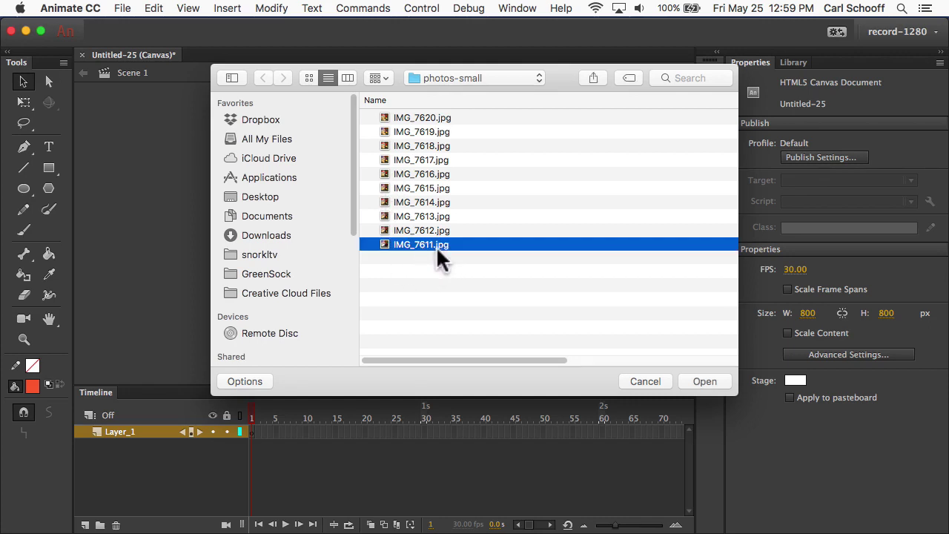
Import IMG_7611.jpg with the whole image sequence and scrub the resulting frames 1–10
click(701, 378)
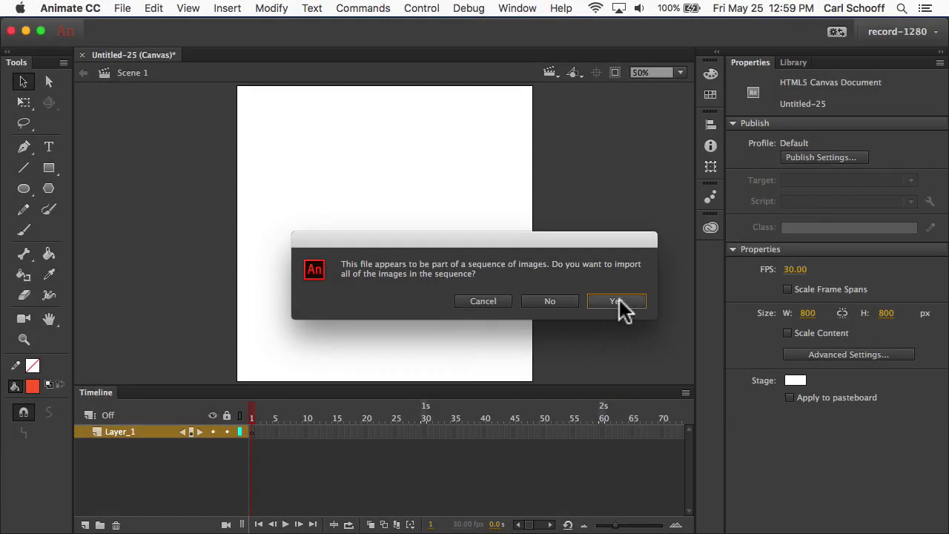
click(619, 299)
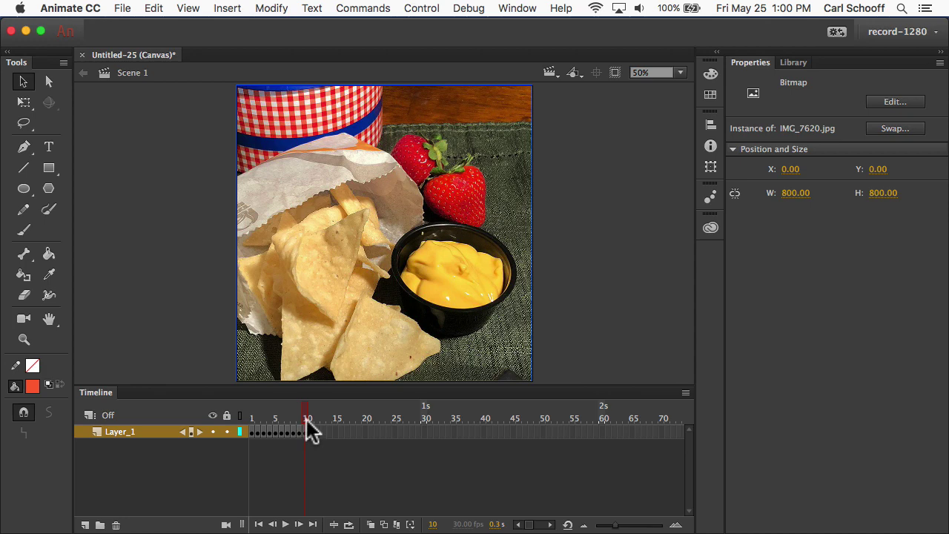
mouse_move(307, 417)
mouse_down()
mouse_move(231, 417)
mouse_move(308, 422)
mouse_up()
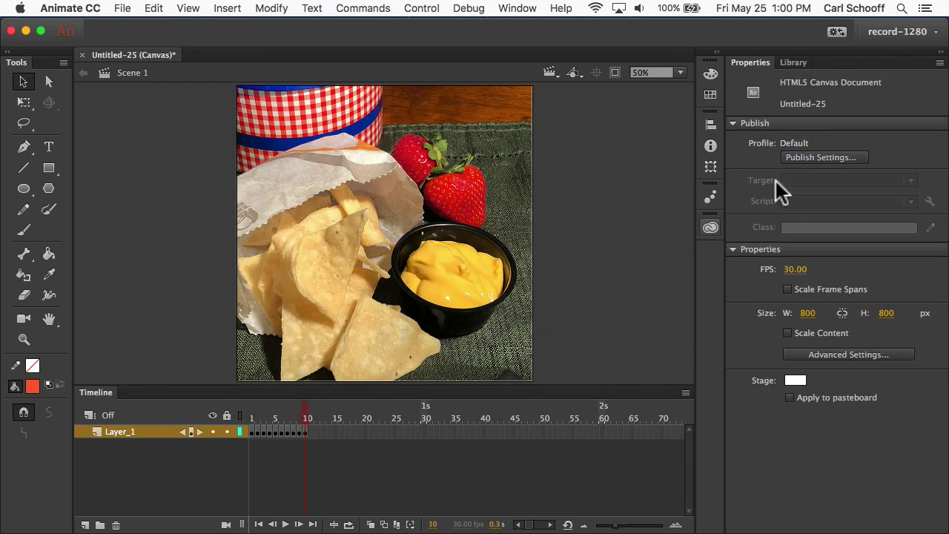
Show the Library and scrub frames 1–10 from the empty cup to the full chips-and-cheese plate
click(791, 63)
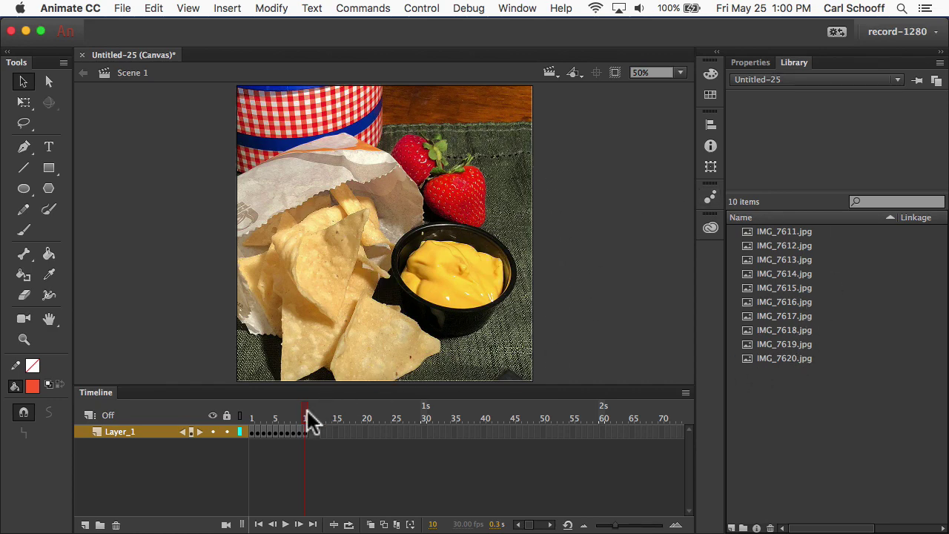
drag(307, 411, 248, 409)
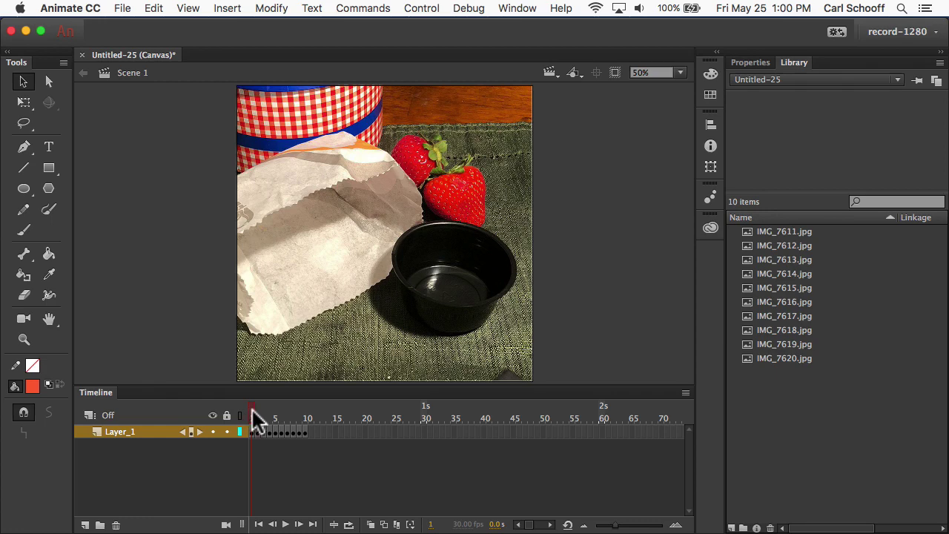
drag(252, 419, 275, 418)
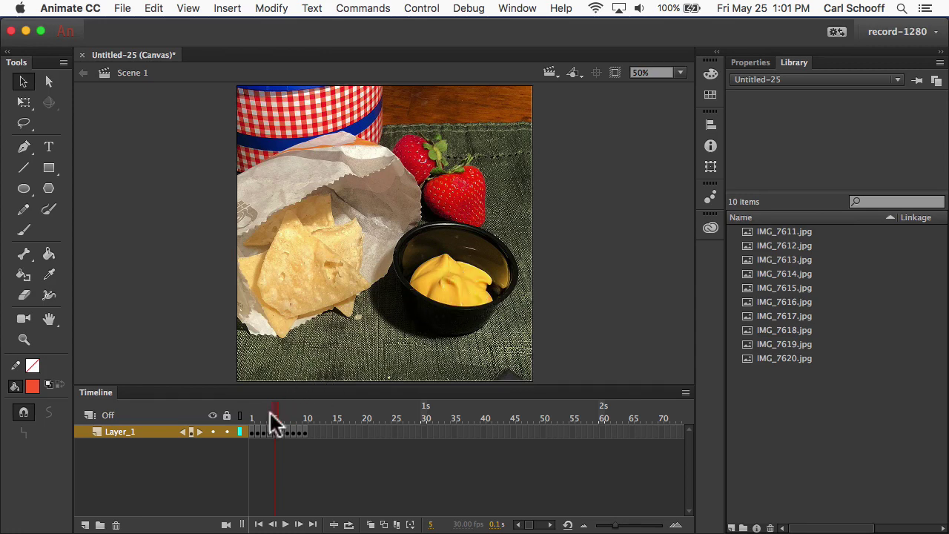
drag(277, 413, 309, 412)
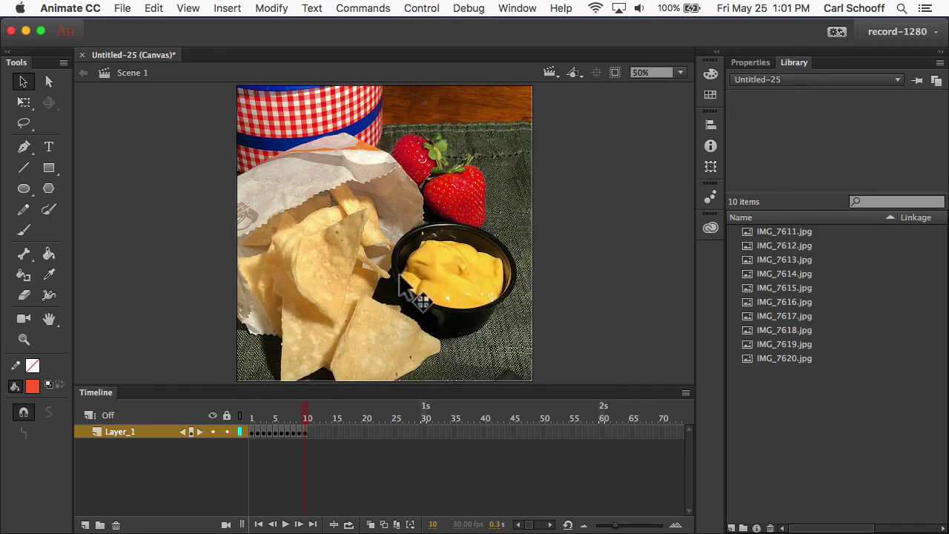
drag(302, 418, 245, 413)
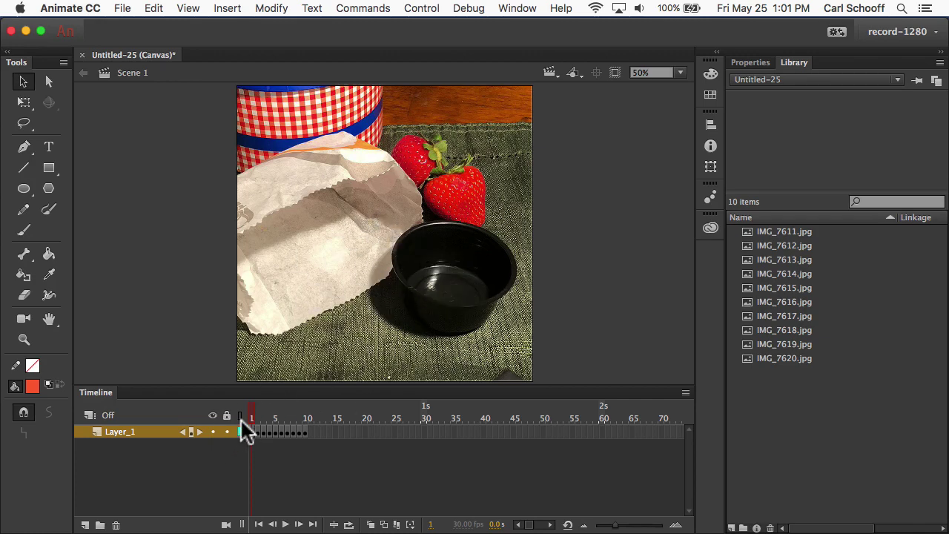
drag(251, 419, 315, 422)
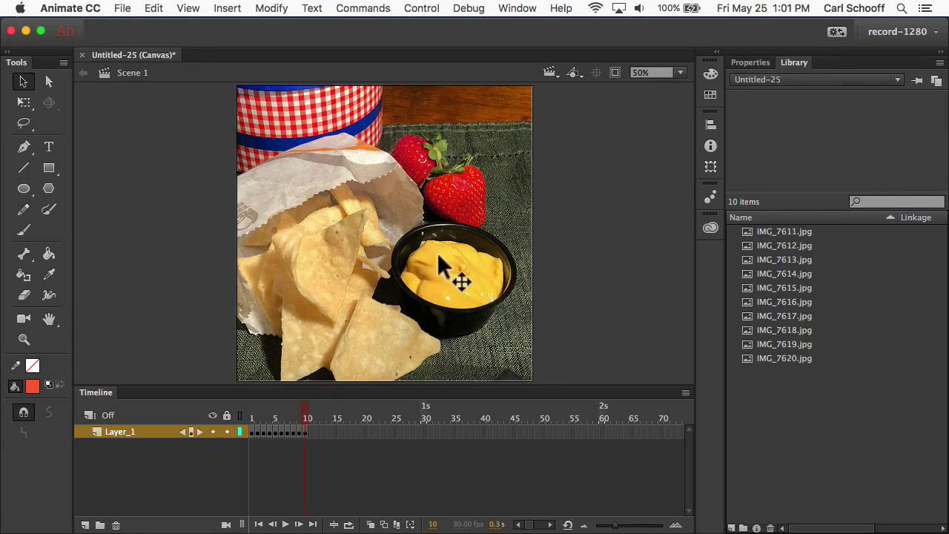
drag(297, 417, 241, 419)
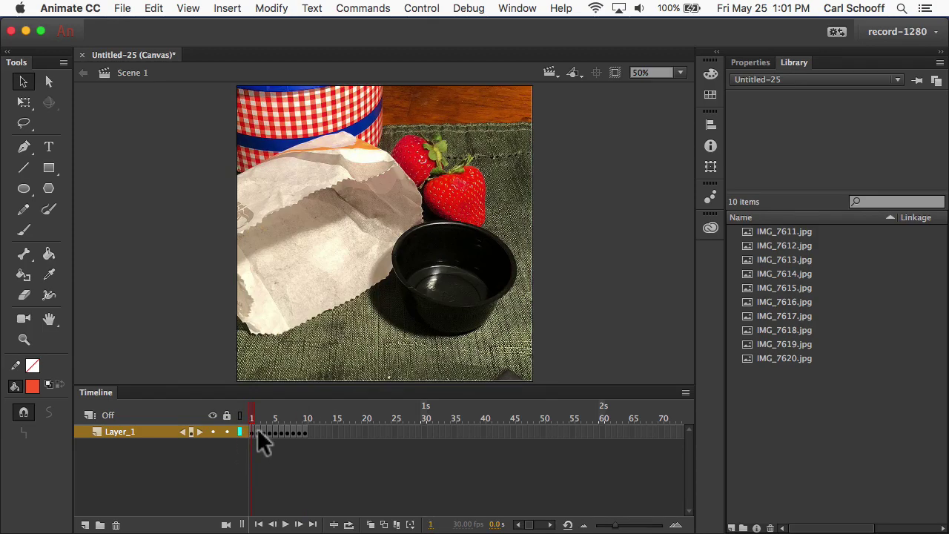
Select frames 1–10 on Layer_1, apply Reverse Frames, and scrub to confirm the new order
mouse_move(253, 429)
mouse_down()
mouse_move(304, 432)
mouse_move(271, 429)
mouse_up()
right_click(271, 429)
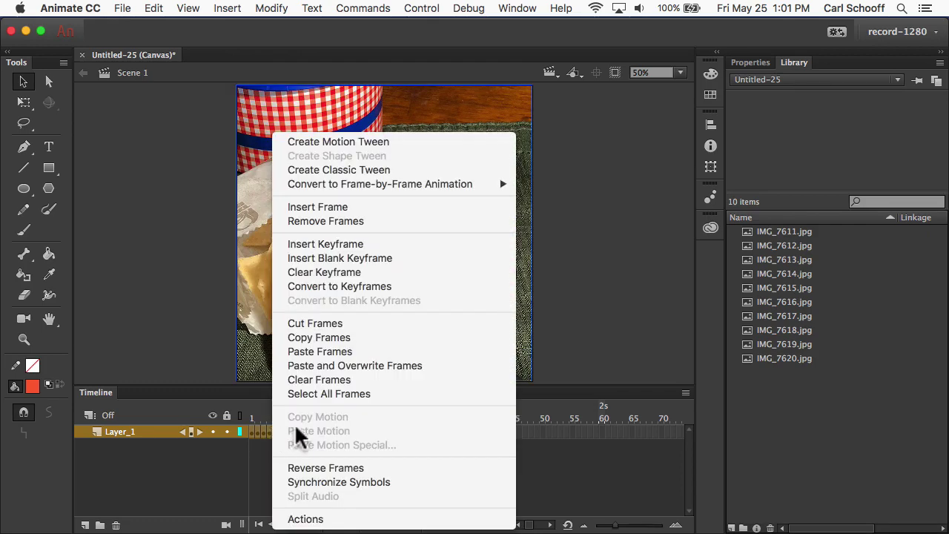
click(379, 460)
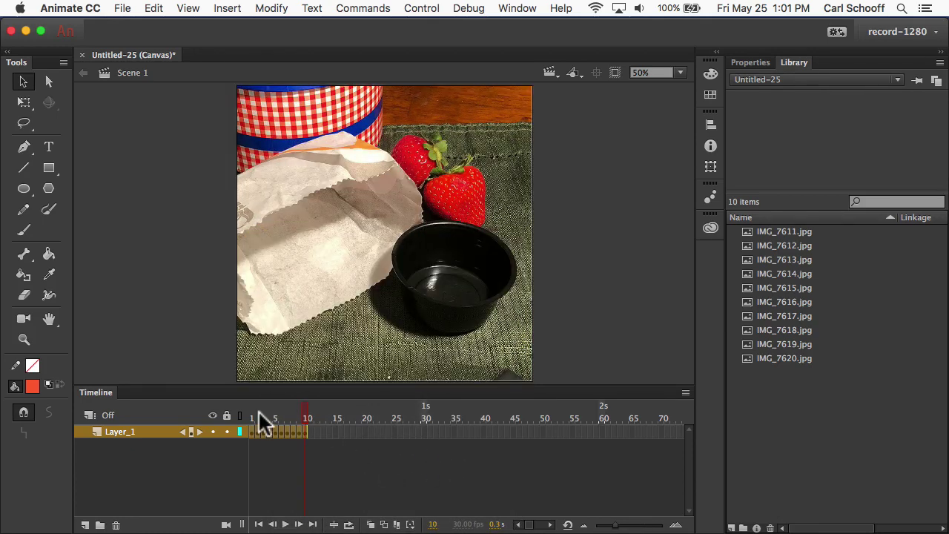
drag(258, 412, 224, 404)
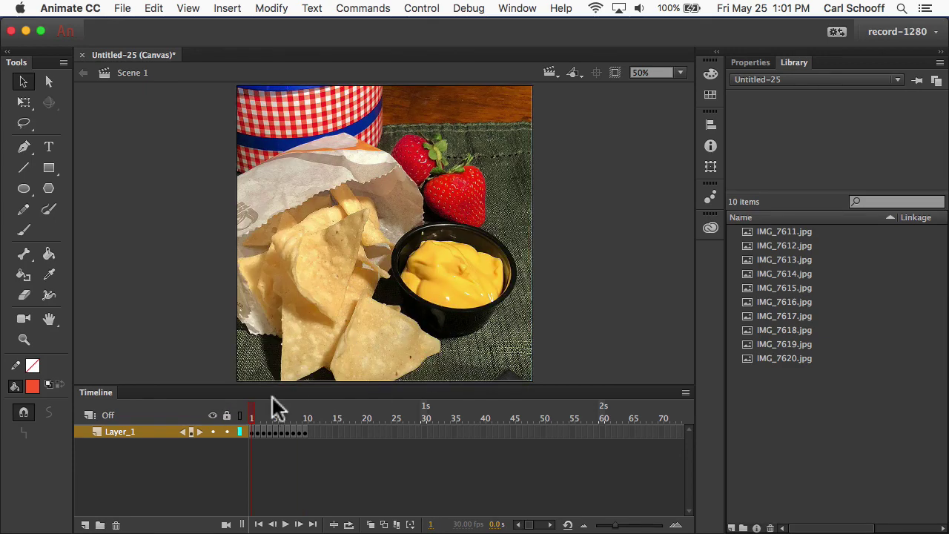
mouse_move(248, 413)
mouse_down()
mouse_move(309, 416)
mouse_move(244, 413)
mouse_up()
Play the animation, then set the document frame rate to 5 fps
key(Return)
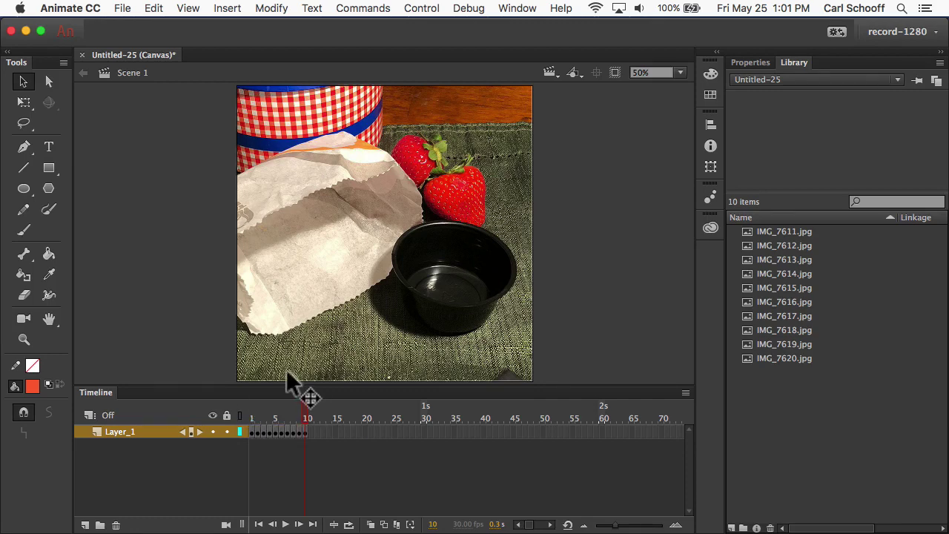
click(750, 60)
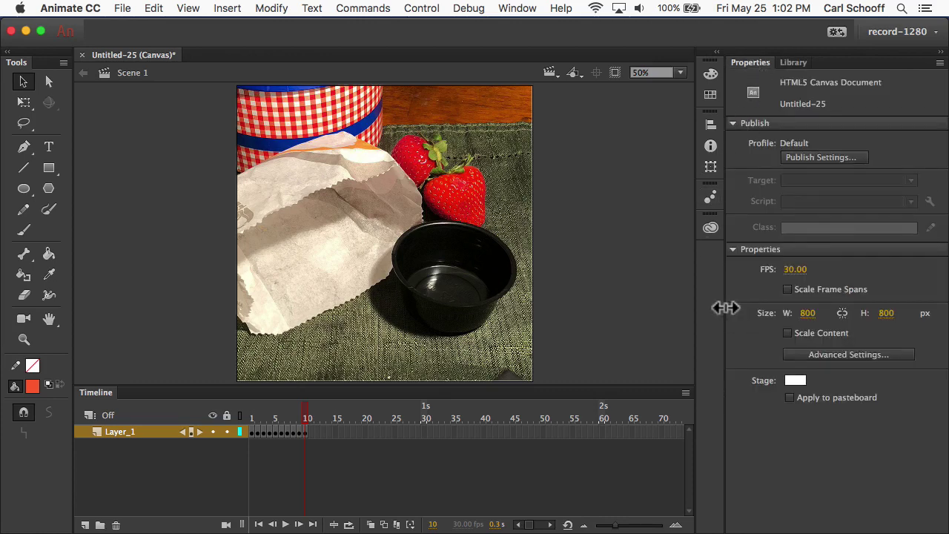
click(794, 271)
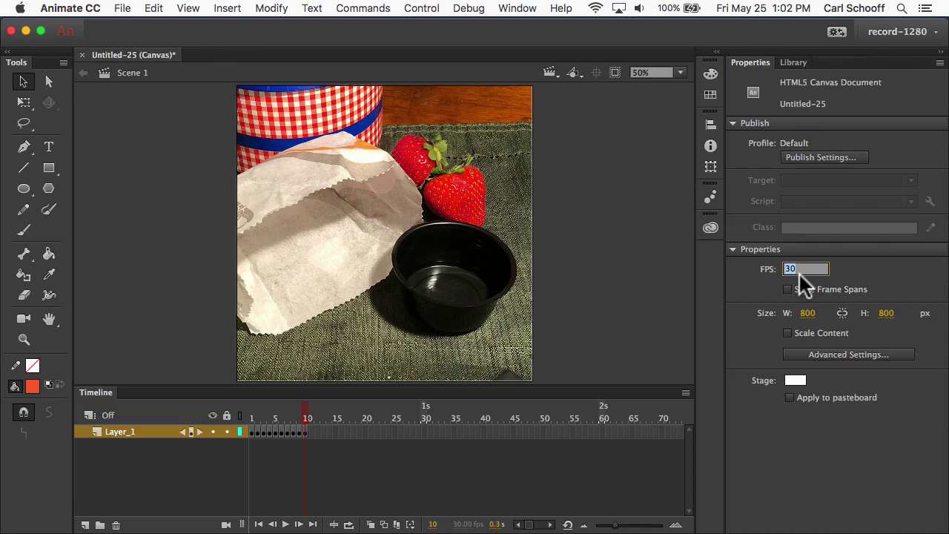
text(5)
key(Return)
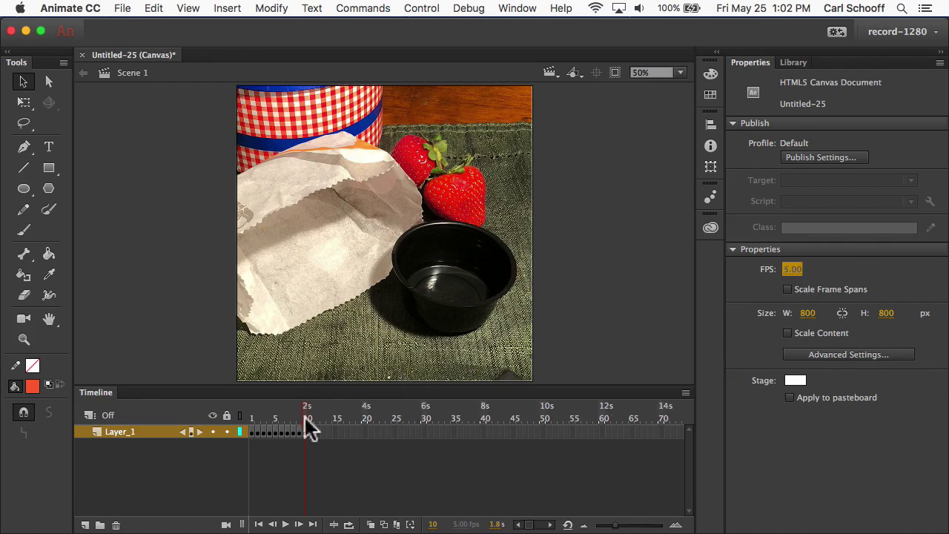
Replay the sequence from frame 1 at 5 fps, then restore the frame rate to 30 fps
drag(303, 417, 240, 417)
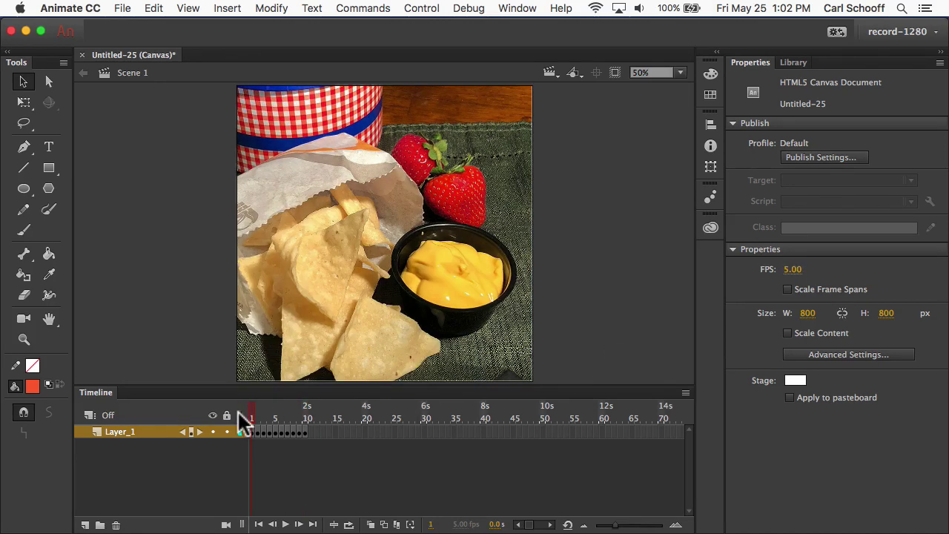
key(Return)
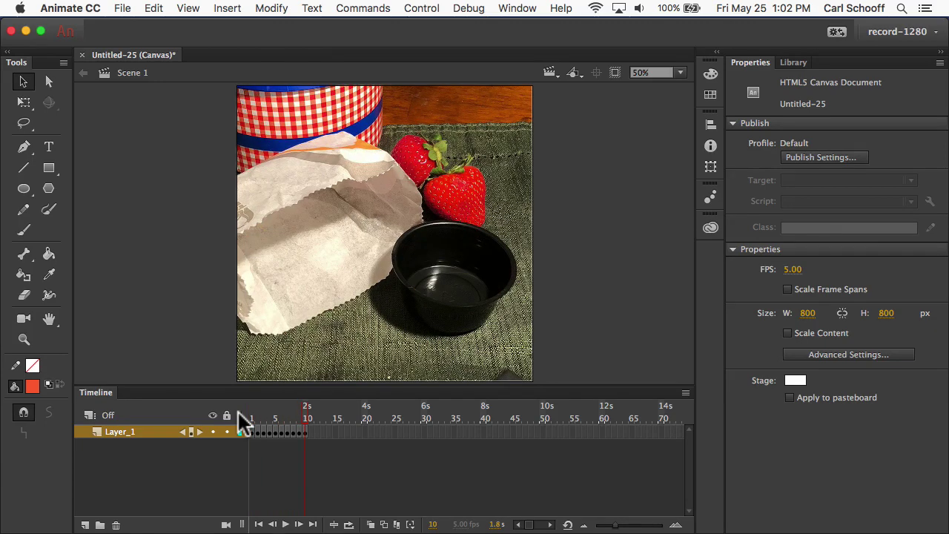
key(Return)
text(30)
key(Return)
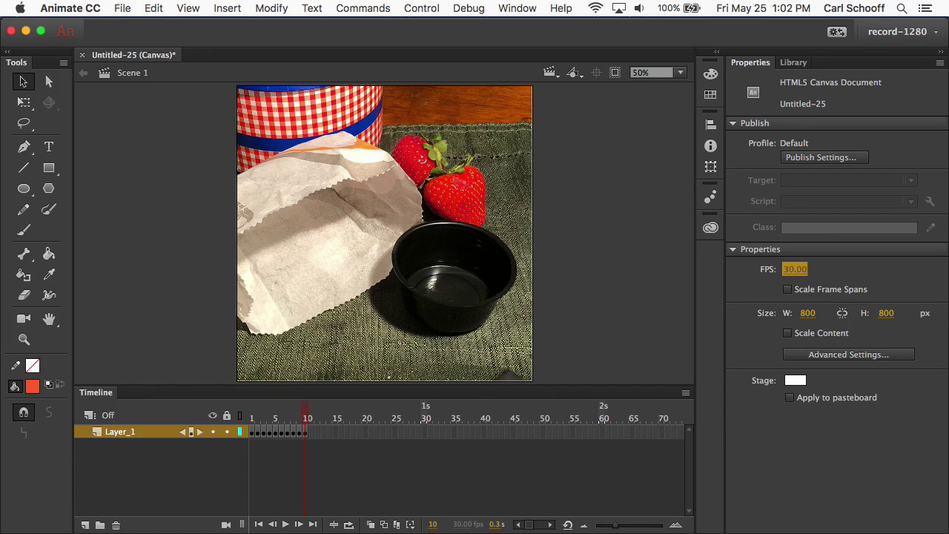
Return to frame 1 and insert hold frames after the keyframes at frames 1, 7 and 13
click(556, 312)
drag(303, 420, 256, 421)
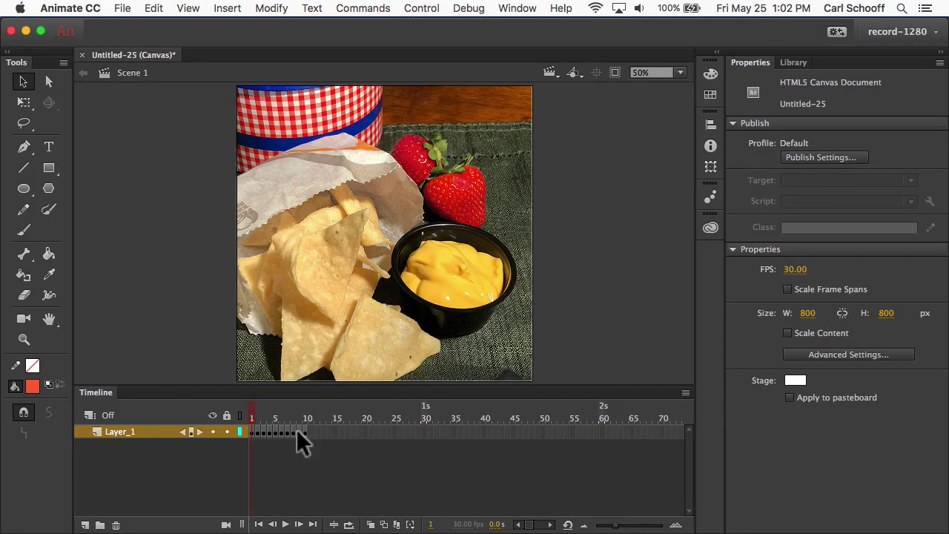
key(F5)
key(F5)
key(F5)
key(F5)
key(F5)
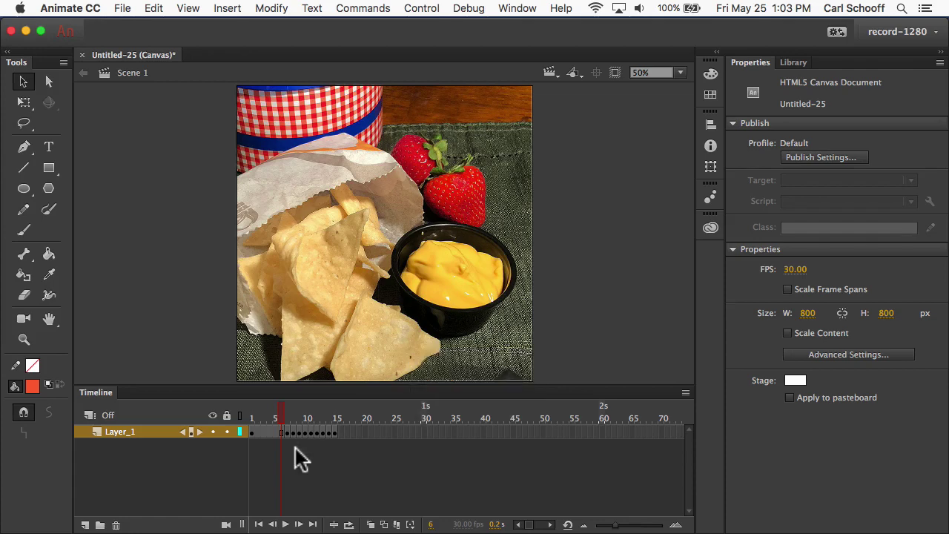
click(288, 431)
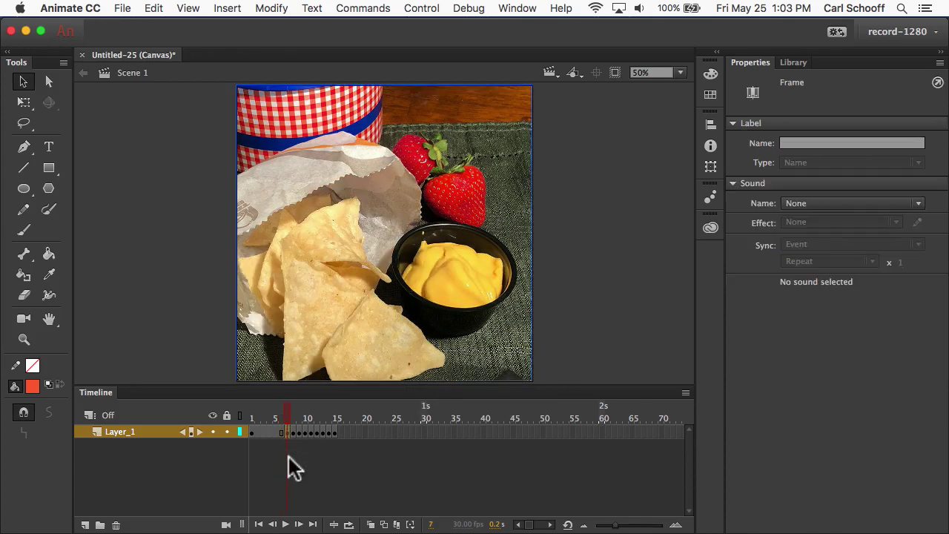
key(F5)
key(F5)
key(F5)
key(F5)
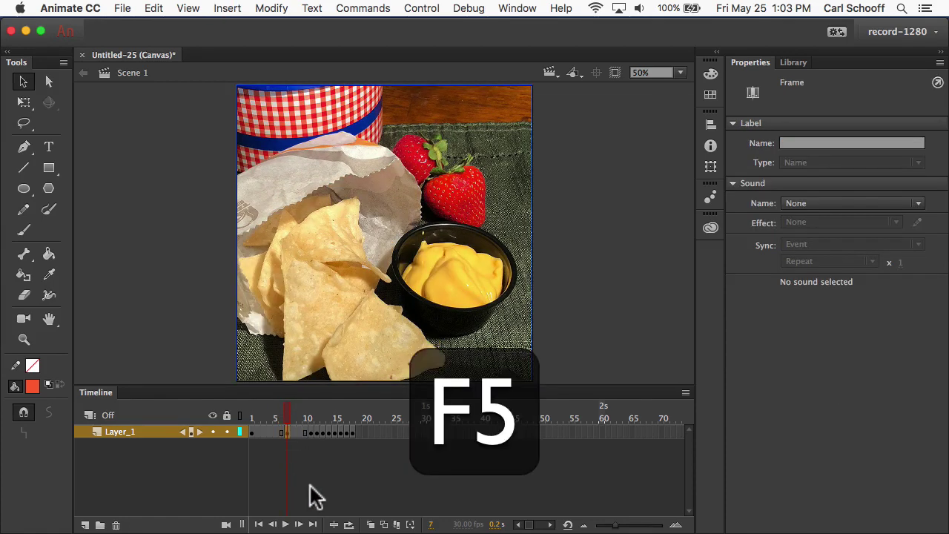
click(323, 432)
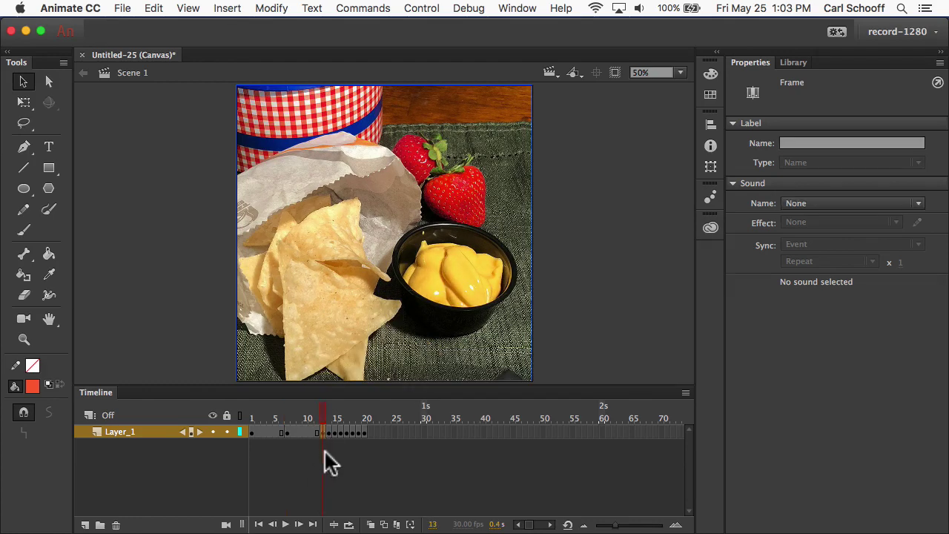
key(F5)
key(F5)
key(F5)
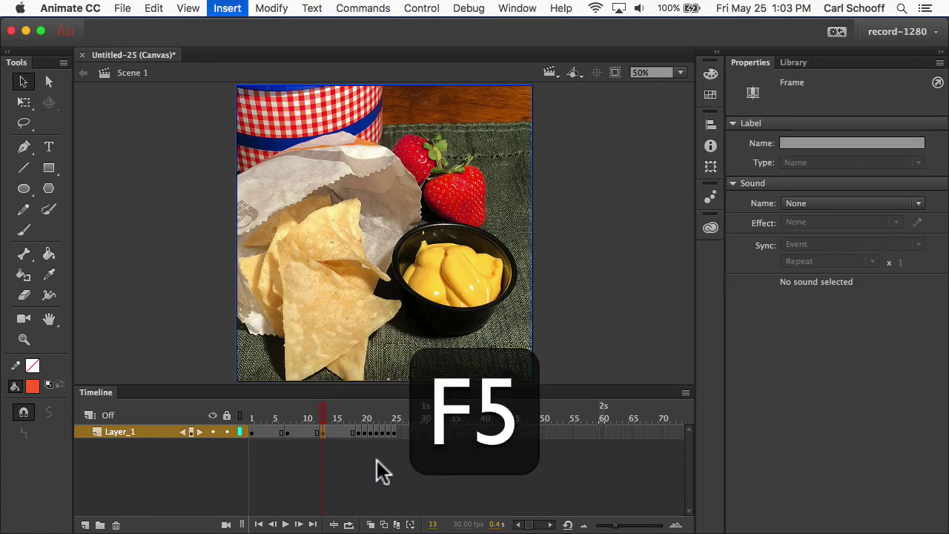
Insert hold frames after the keyframes at frames 19, 25, 37, 49 and 55
click(357, 431)
key(F5)
key(F5)
key(F5)
key(F5)
key(F5)
key(F5)
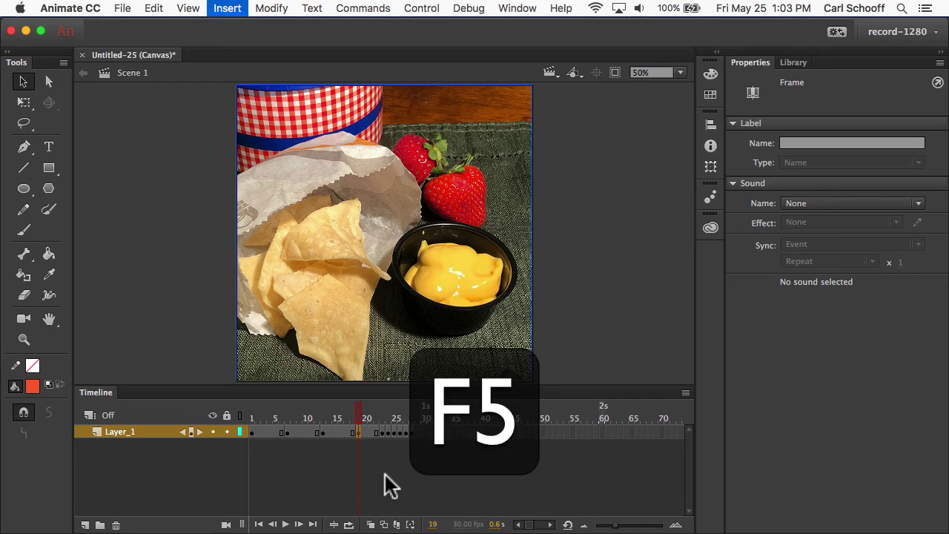
click(393, 432)
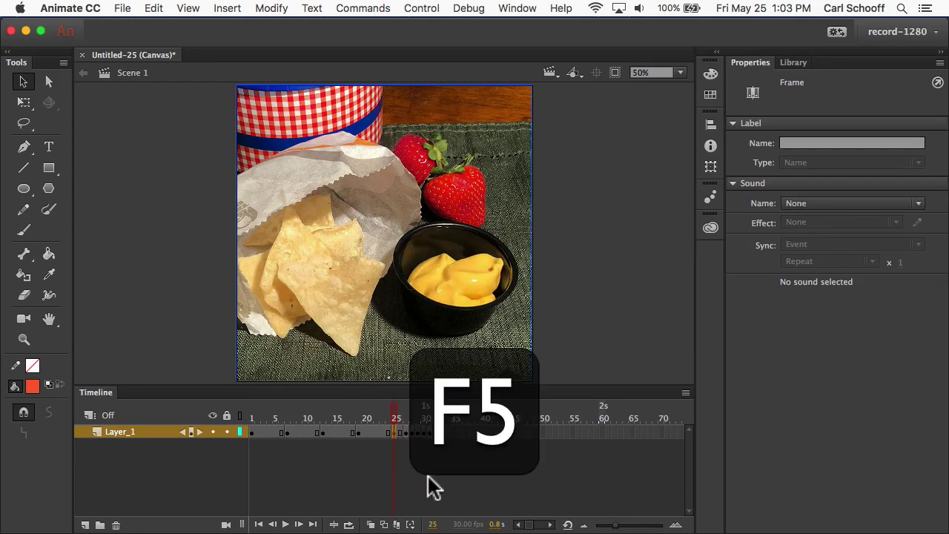
key(F5)
key(F5)
key(F5)
key(F5)
key(F5)
key(F5)
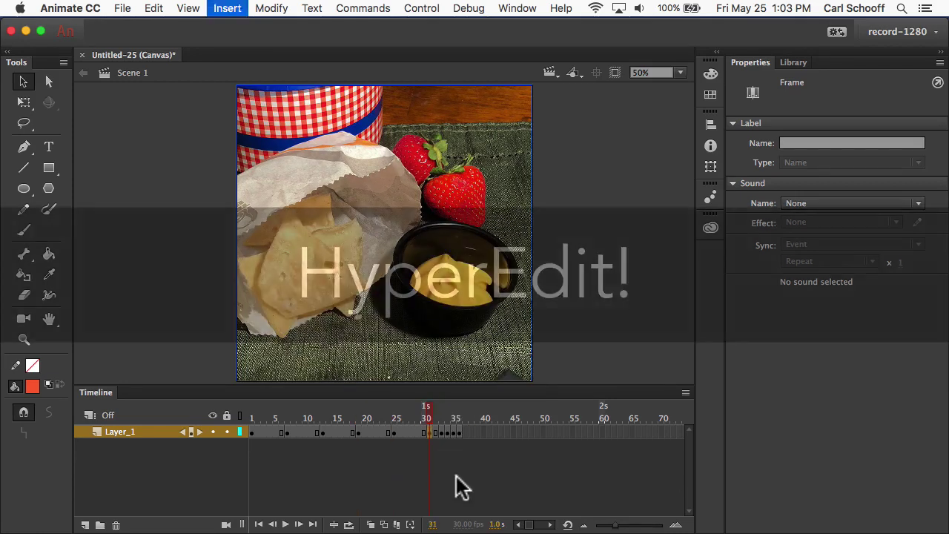
click(466, 439)
click(535, 435)
key(F5)
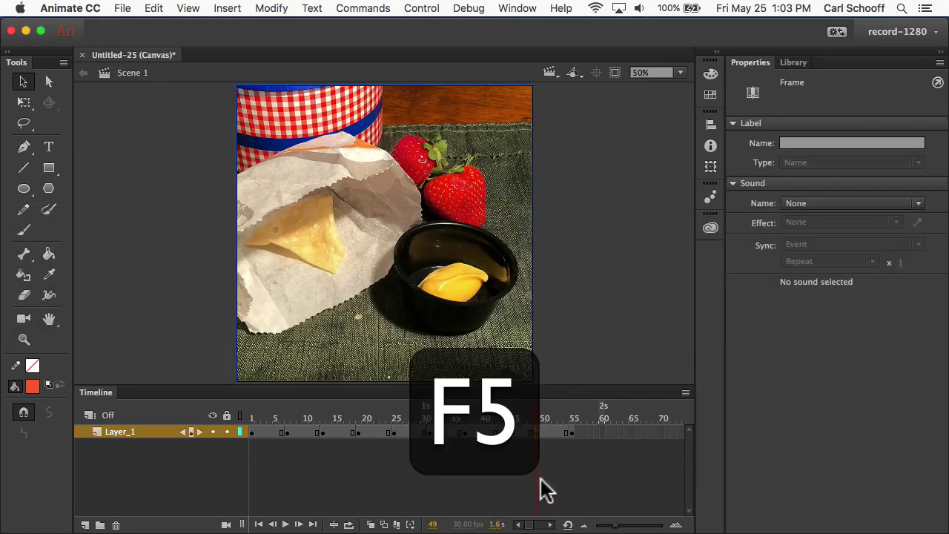
click(572, 434)
key(F5)
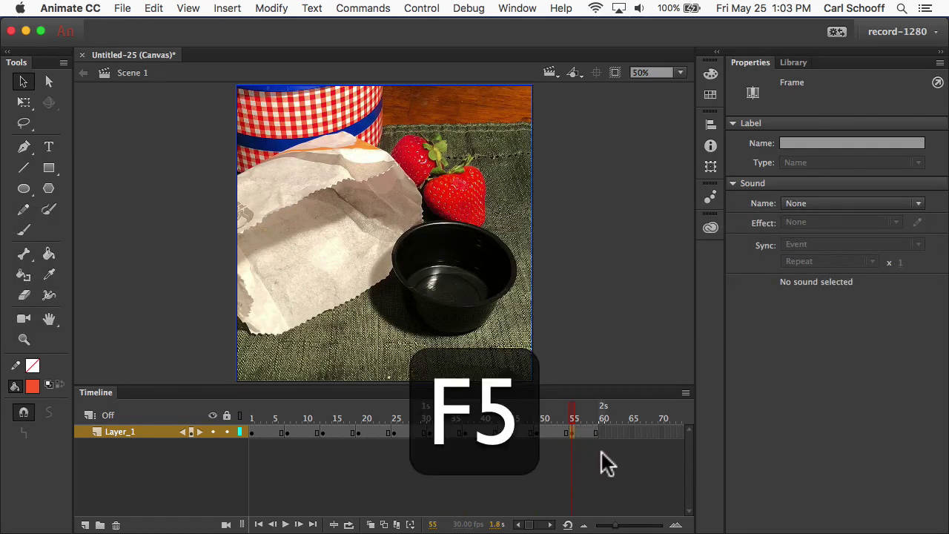
drag(572, 412, 238, 396)
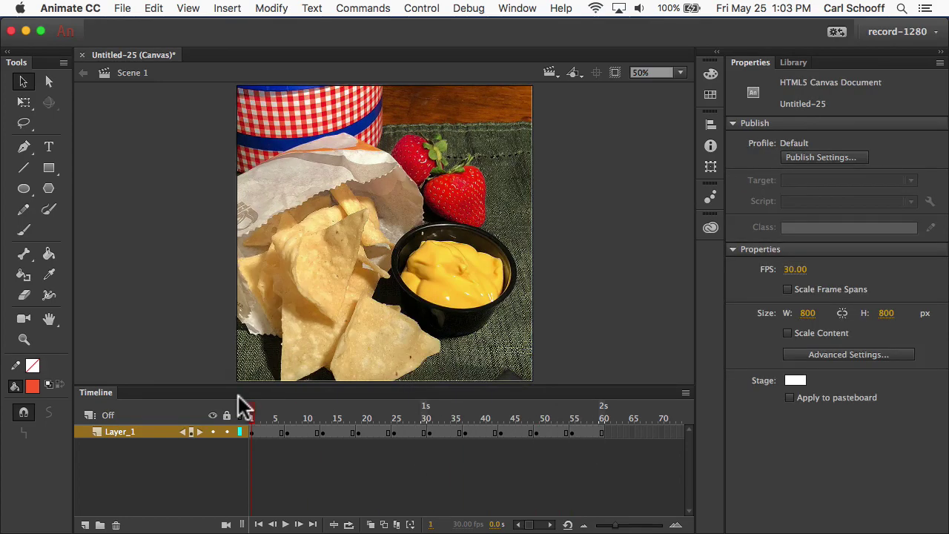
key(Return)
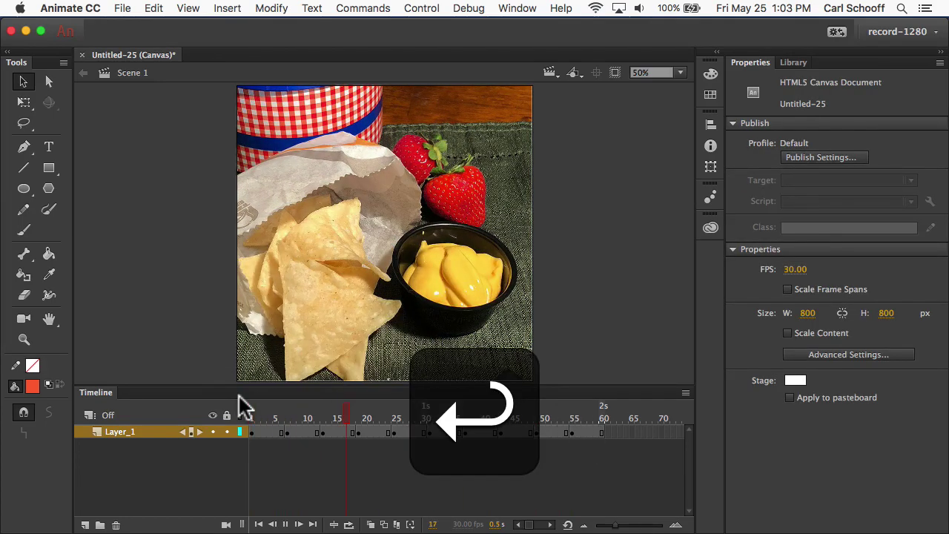